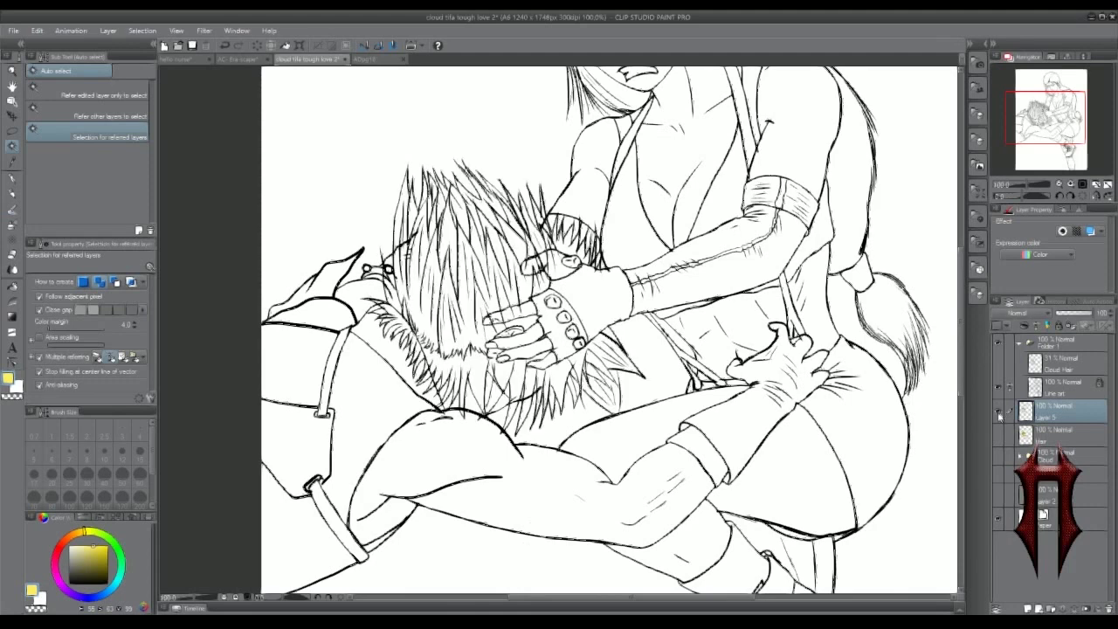
- Add a layer mask to the layer above Hair and save the drawing
left_click(1096, 601)
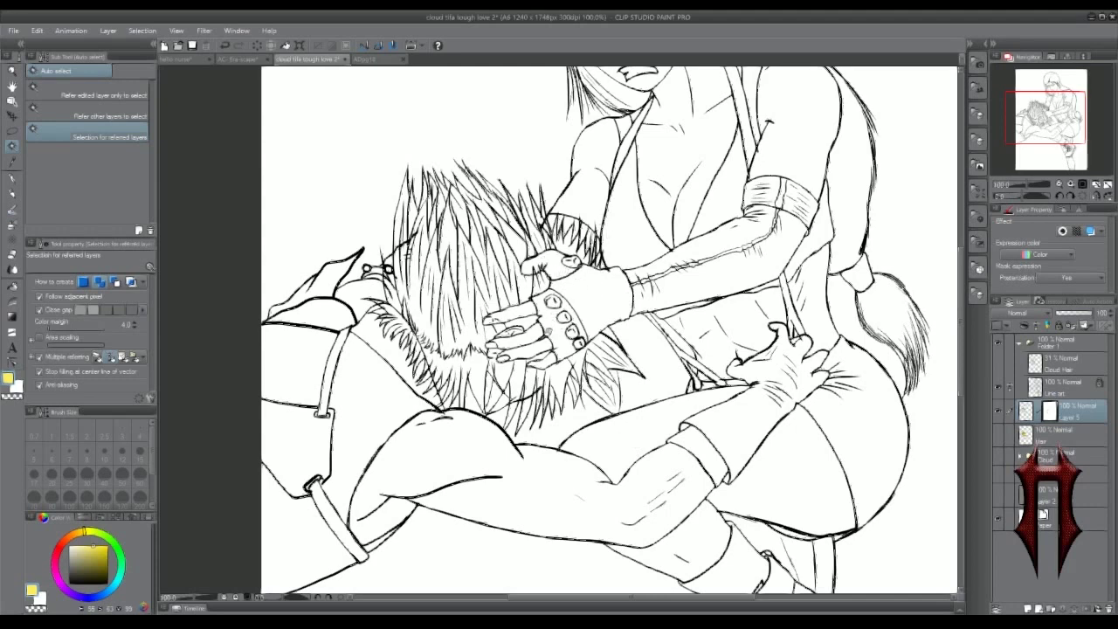
left_click(189, 49)
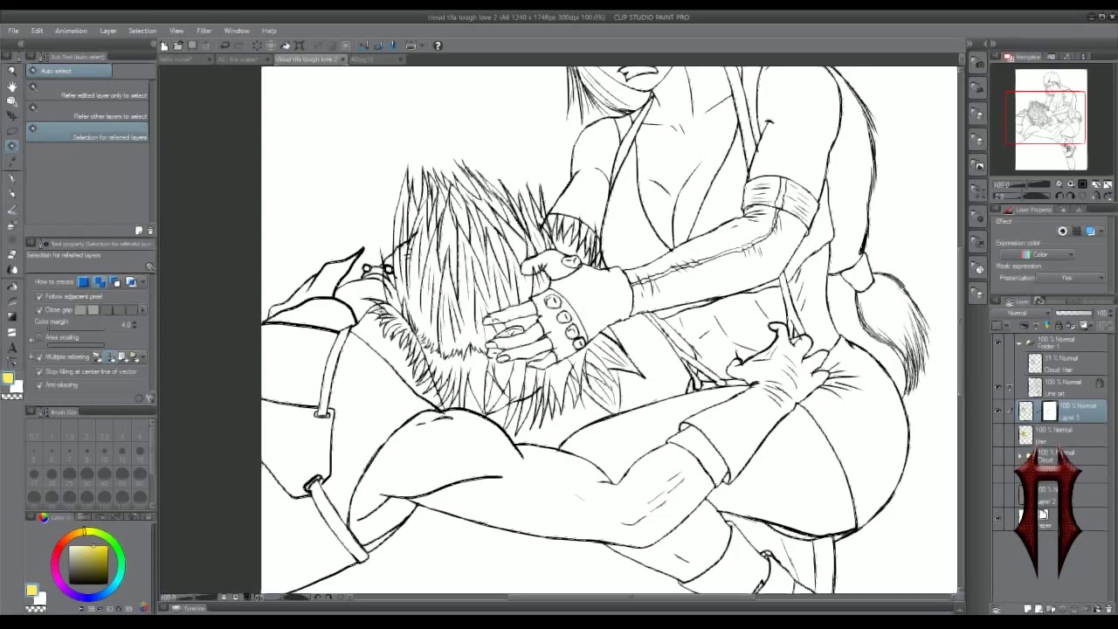
mouse_move(1048, 122)
left_mouse_down()
mouse_move(1046, 109)
mouse_move(1048, 119)
left_mouse_up()
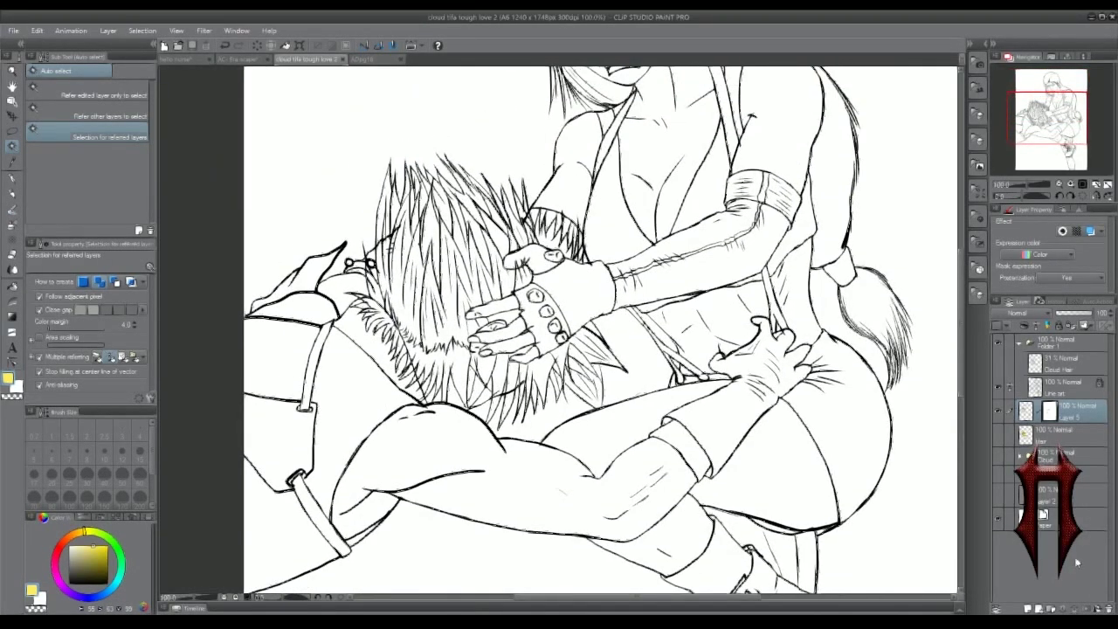
- Check the painted content of the Hair layer and the Cloud folder by briefly showing each
left_click(999, 434)
left_click(999, 434)
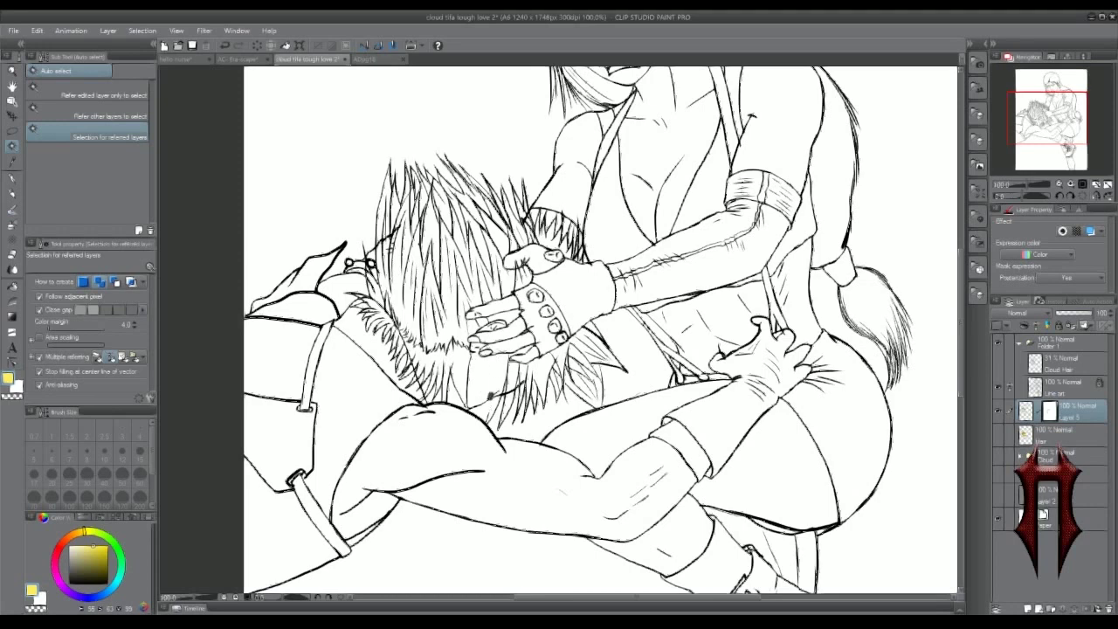
left_click(999, 456)
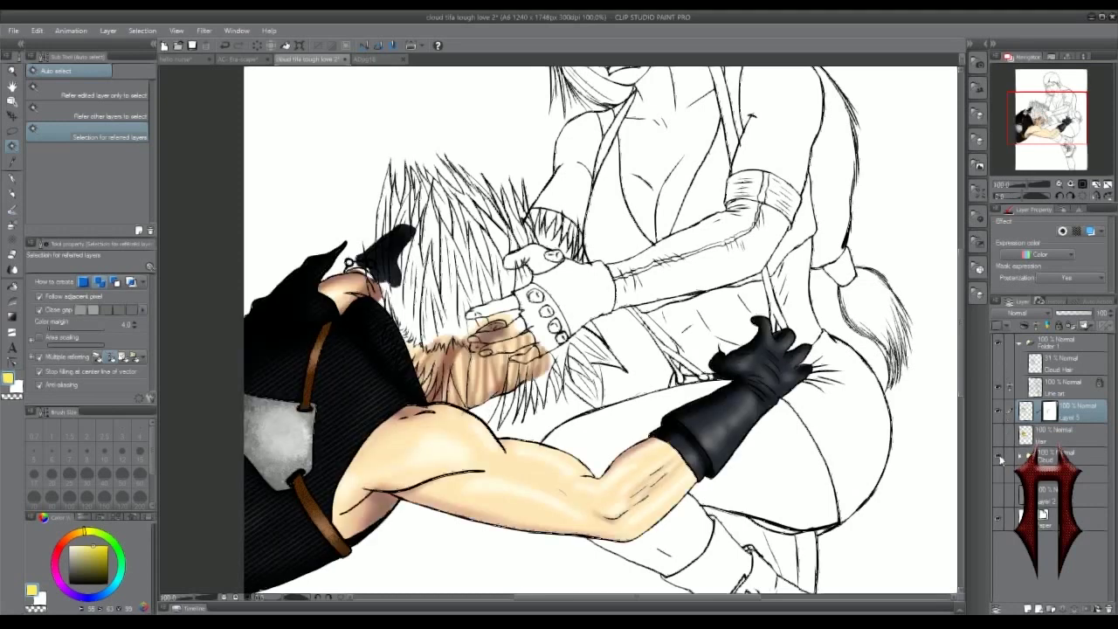
left_click(1000, 458)
- Remove the mask from the layer above Hair and choose the G-pen with black as the drawing colour
key("p")
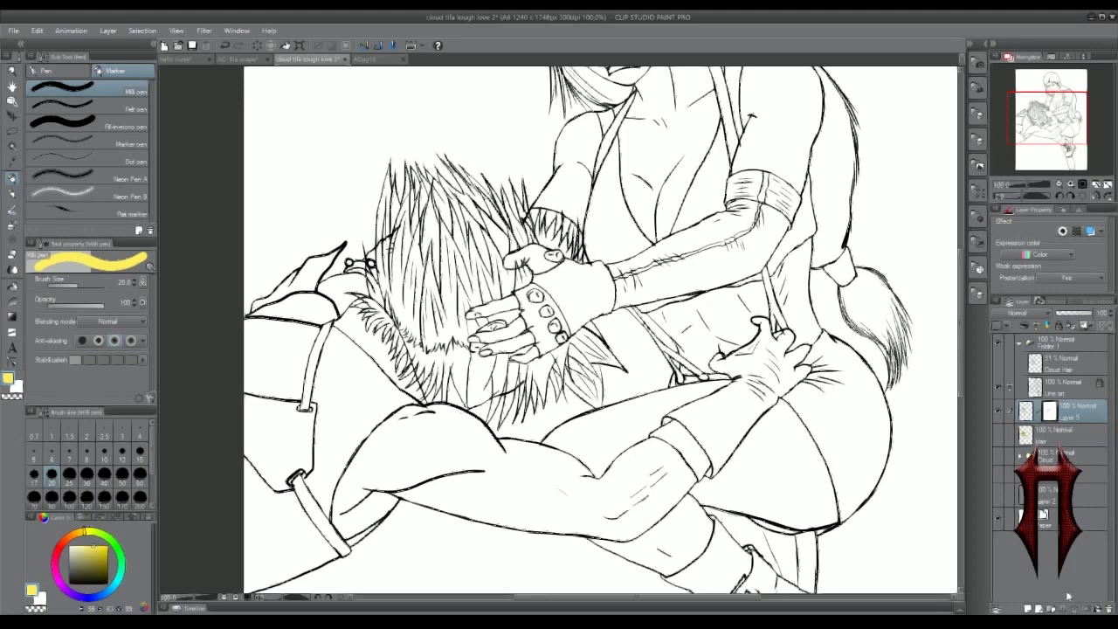
left_click(1097, 608)
left_click(14, 175)
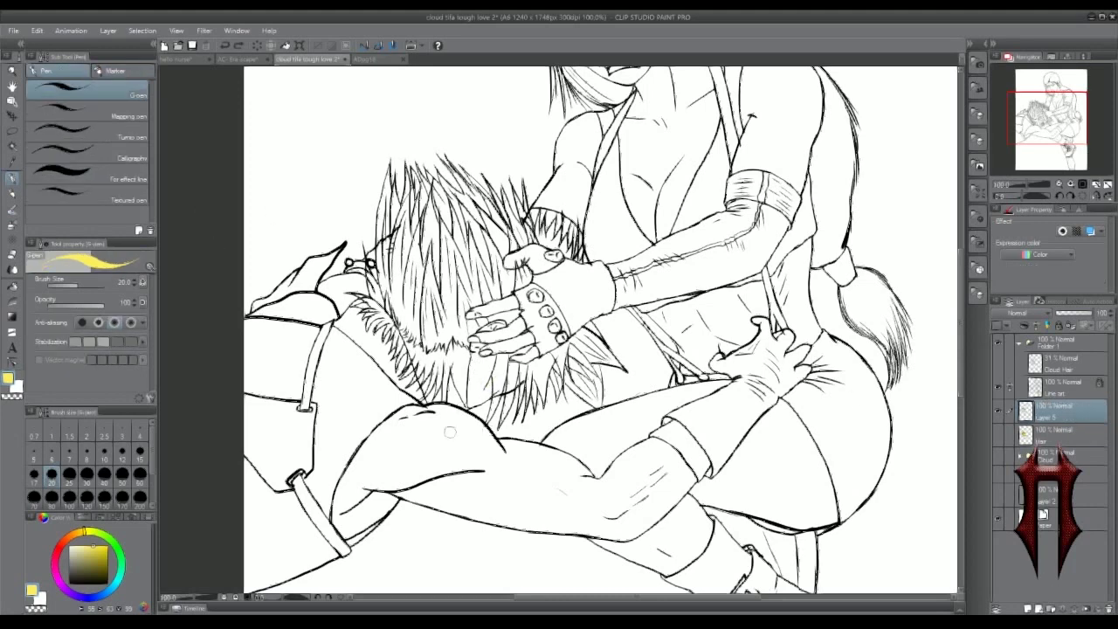
left_click(83, 583)
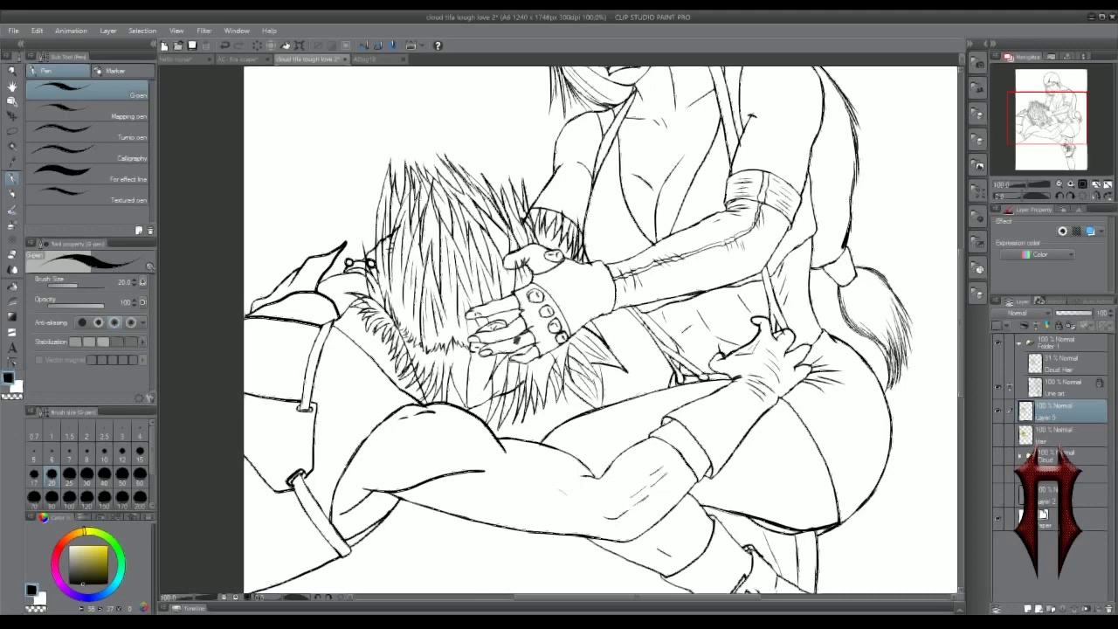
- Show the Hair layer, make it active and lasso the face area visible below and between the gloved hand's fingers
left_click(999, 436)
left_click(1009, 435)
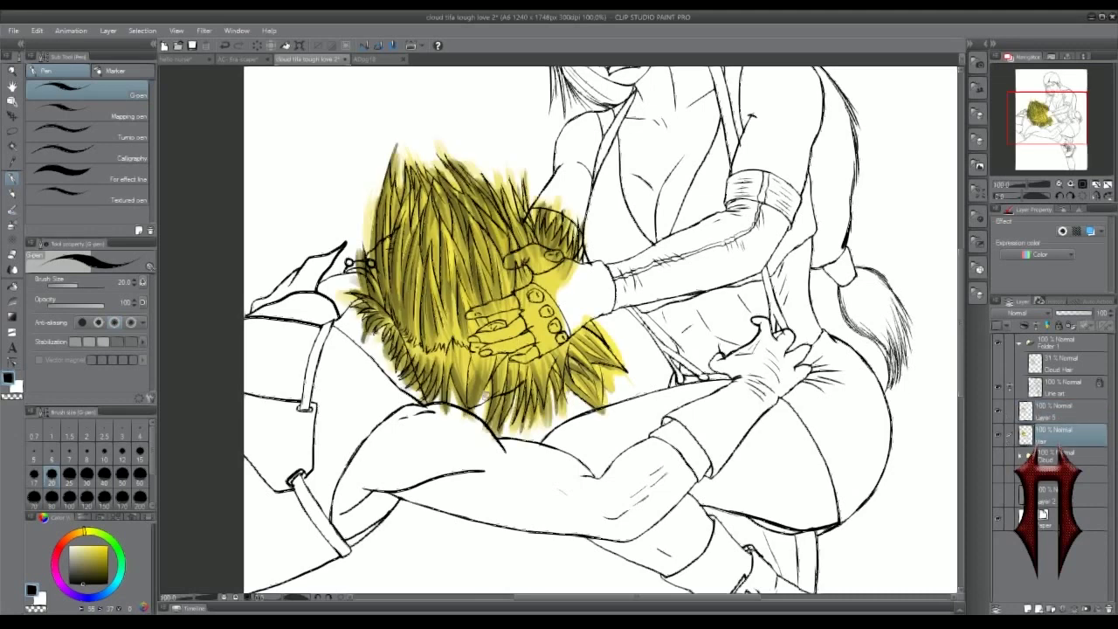
key("m")
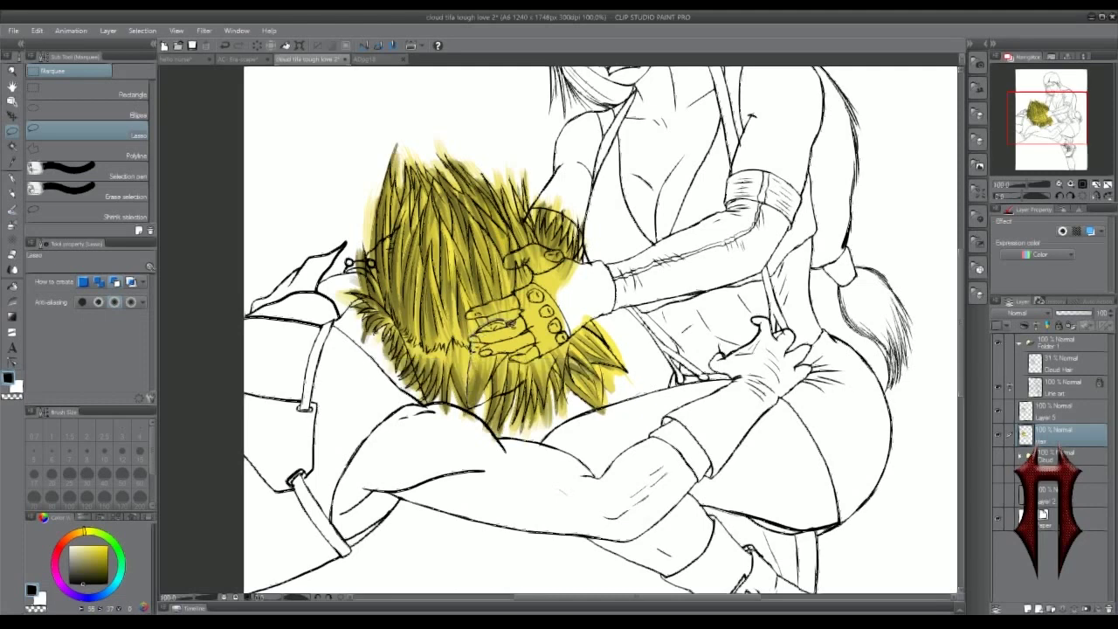
left_click_drag(524, 311, 522, 318)
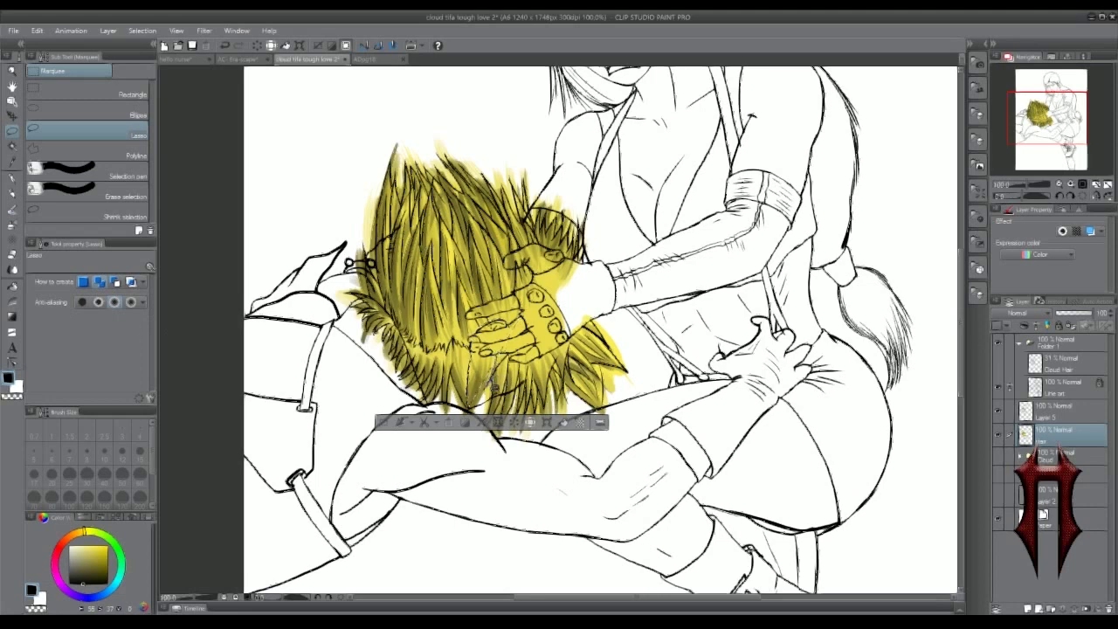
left_click_drag(470, 398, 494, 354)
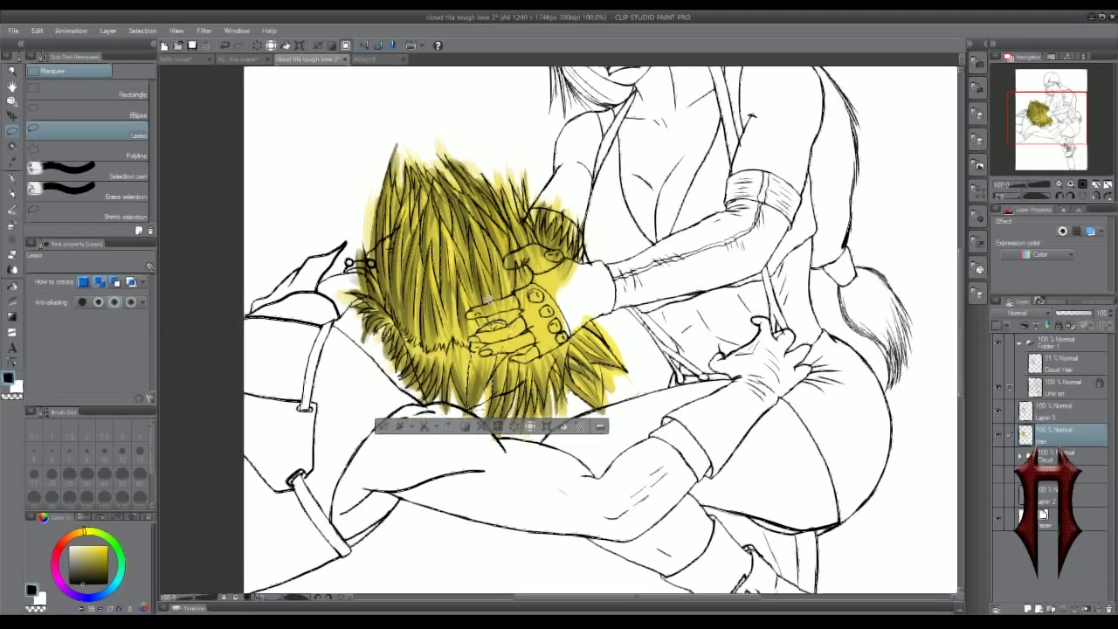
- Invert the lasso selection and mask the Hair layer with it so the hair colour over the face area is hidden
left_click(1086, 609)
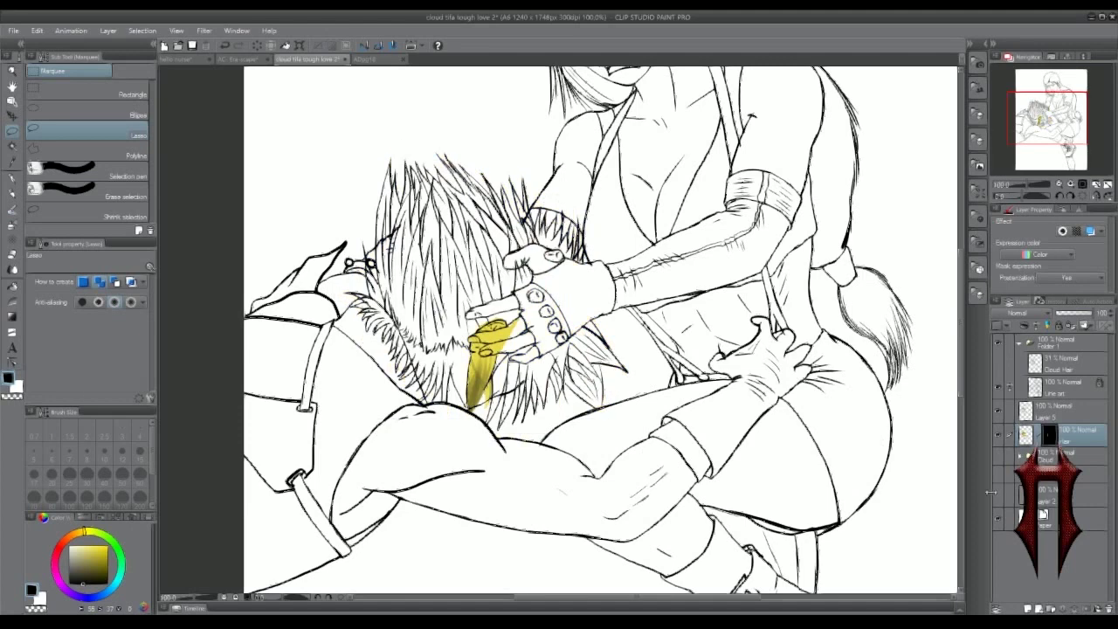
key("ctrl+z")
left_click(464, 427)
left_click(1085, 609)
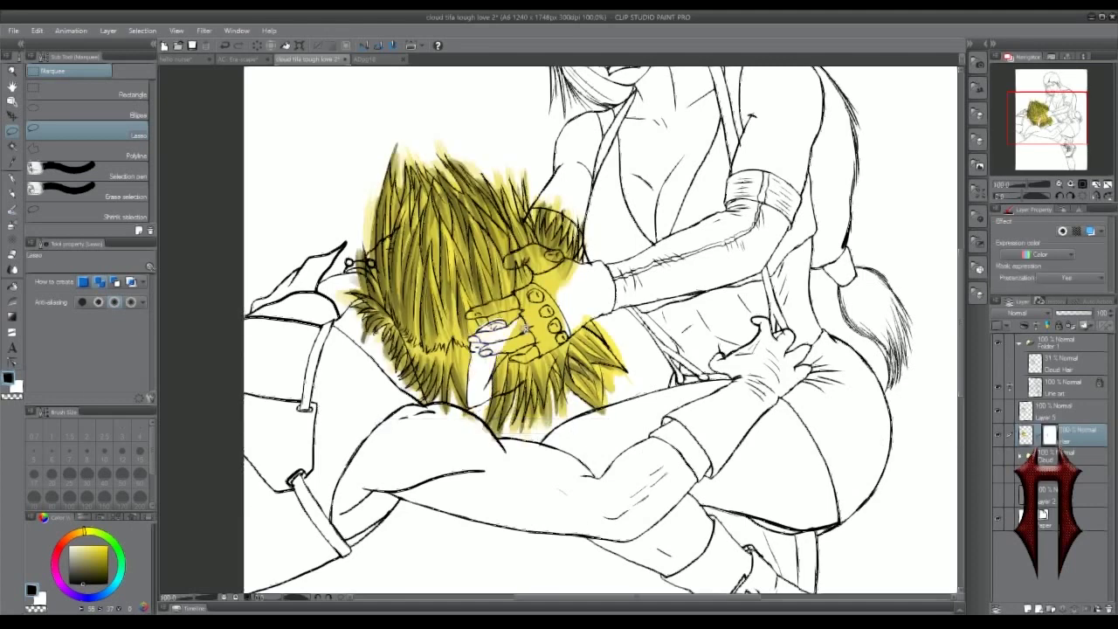
- Hide the hair colour covering the gloved hand, thumb and fingers on the Hair layer's mask
mouse_move(509, 332)
left_mouse_down()
mouse_move(481, 309)
mouse_move(537, 290)
mouse_move(537, 266)
mouse_move(518, 257)
mouse_move(546, 257)
mouse_move(565, 282)
mouse_move(554, 253)
mouse_move(559, 322)
mouse_move(572, 329)
mouse_move(594, 306)
mouse_move(511, 358)
mouse_move(546, 352)
mouse_move(589, 312)
left_mouse_up()
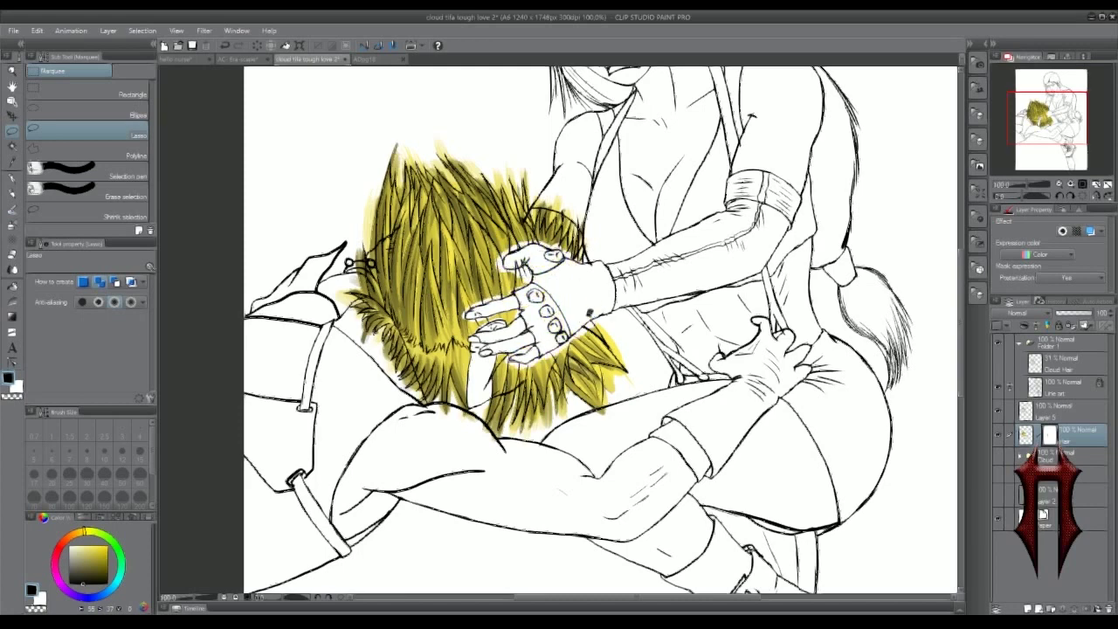
key("p")
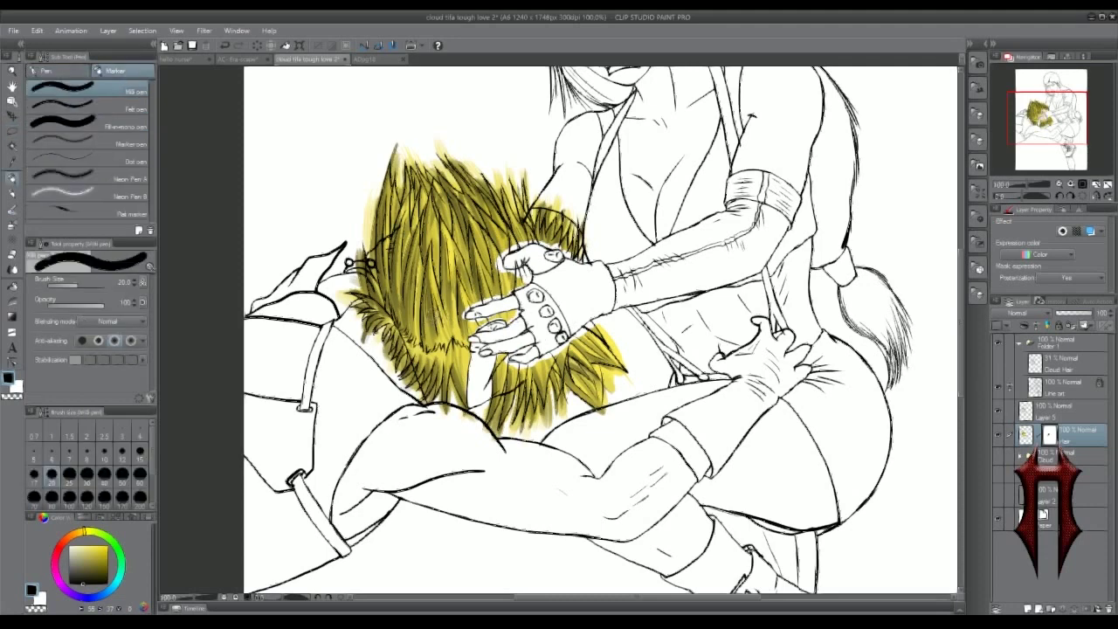
left_click_drag(511, 261, 517, 265)
key("w")
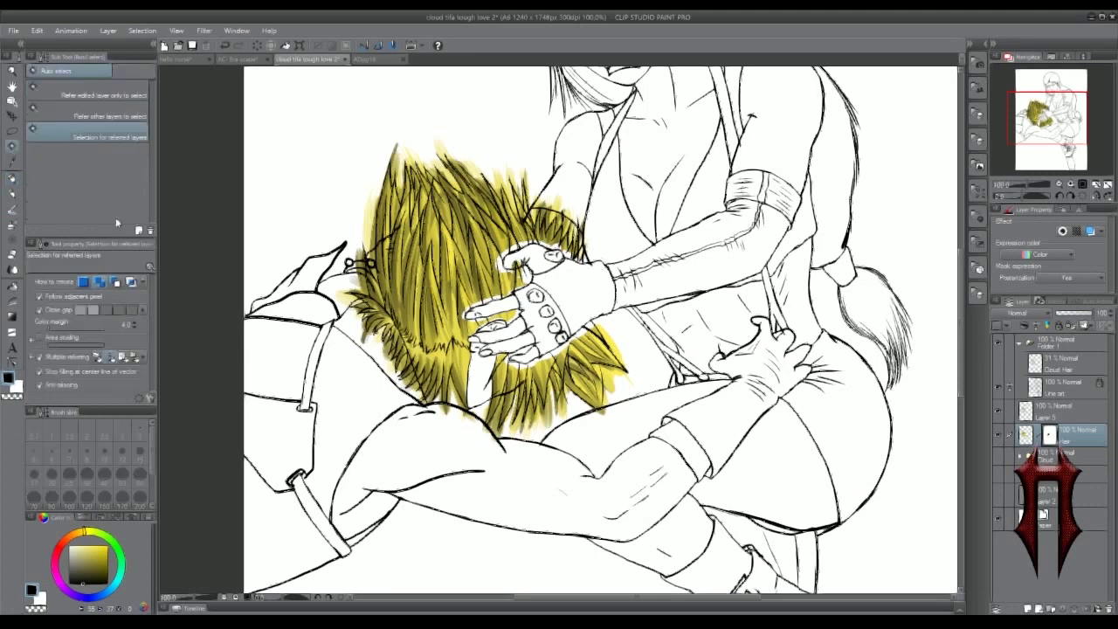
left_click(1036, 392)
left_click(529, 255)
left_click(567, 293)
left_click(552, 323)
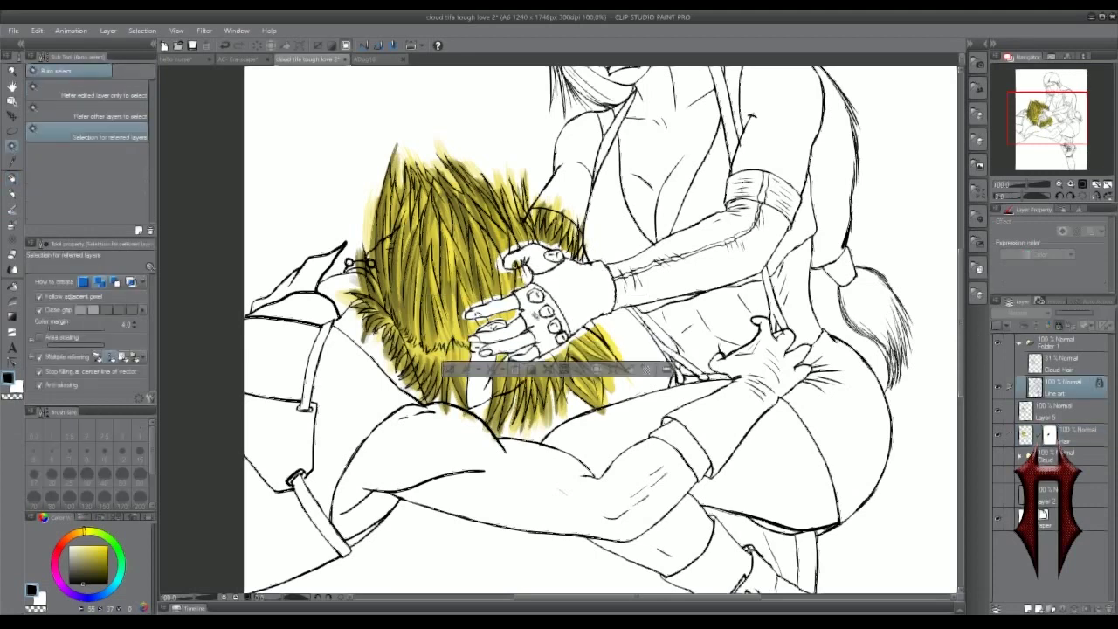
left_click(450, 370)
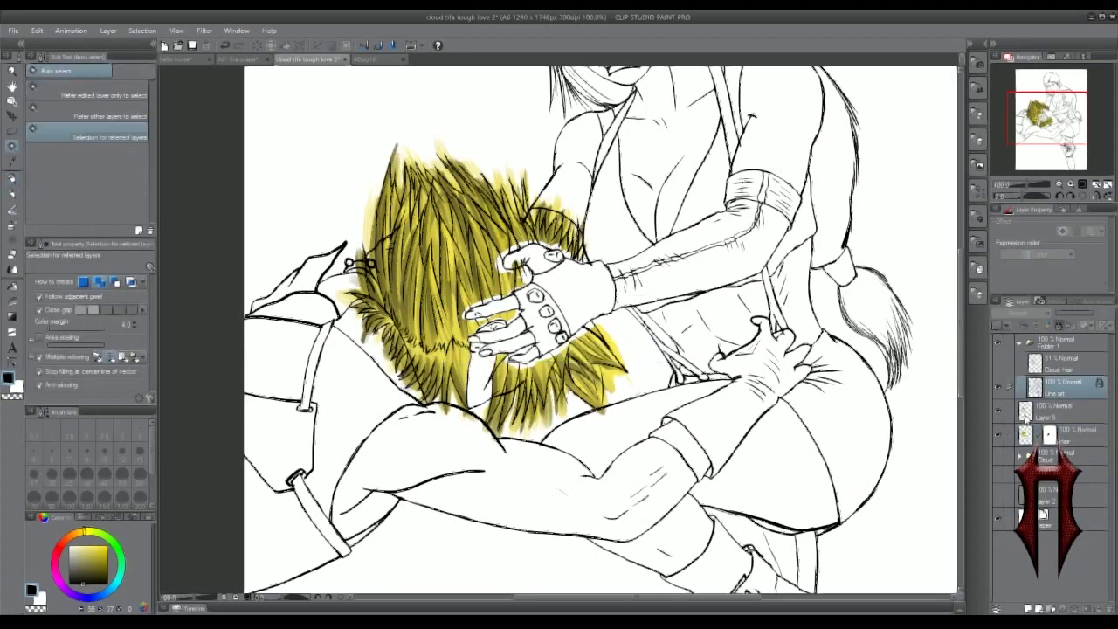
- Auto-select the gloved hand's thumb and finger regions with the layer above Hair active
left_click(997, 411)
left_click(997, 410)
left_click(1034, 420)
left_click(529, 256)
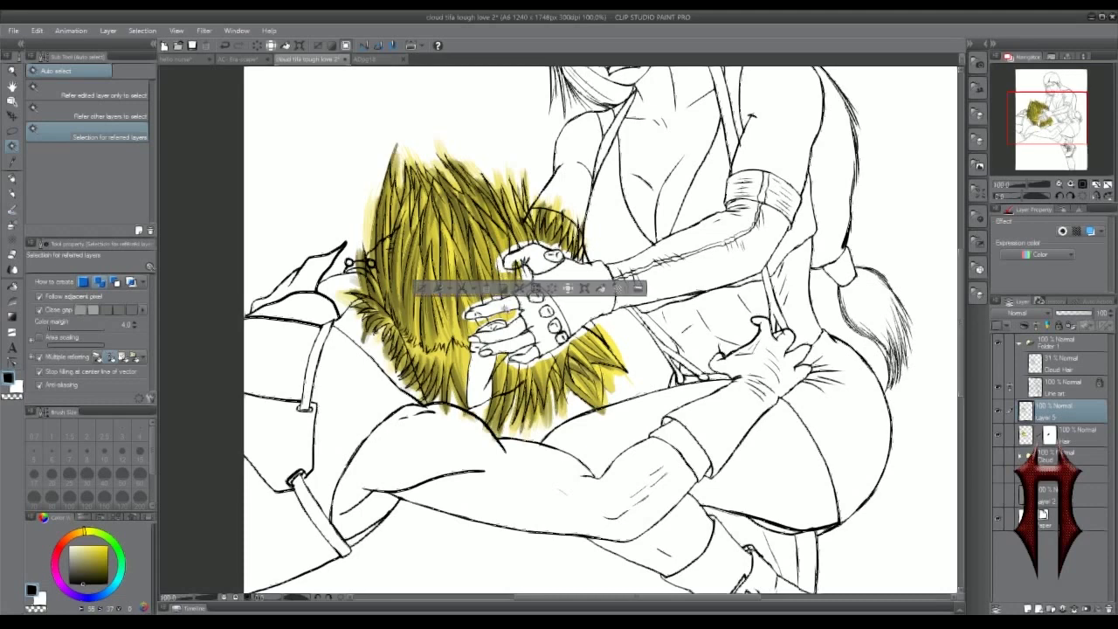
left_click(504, 311)
left_click(526, 351)
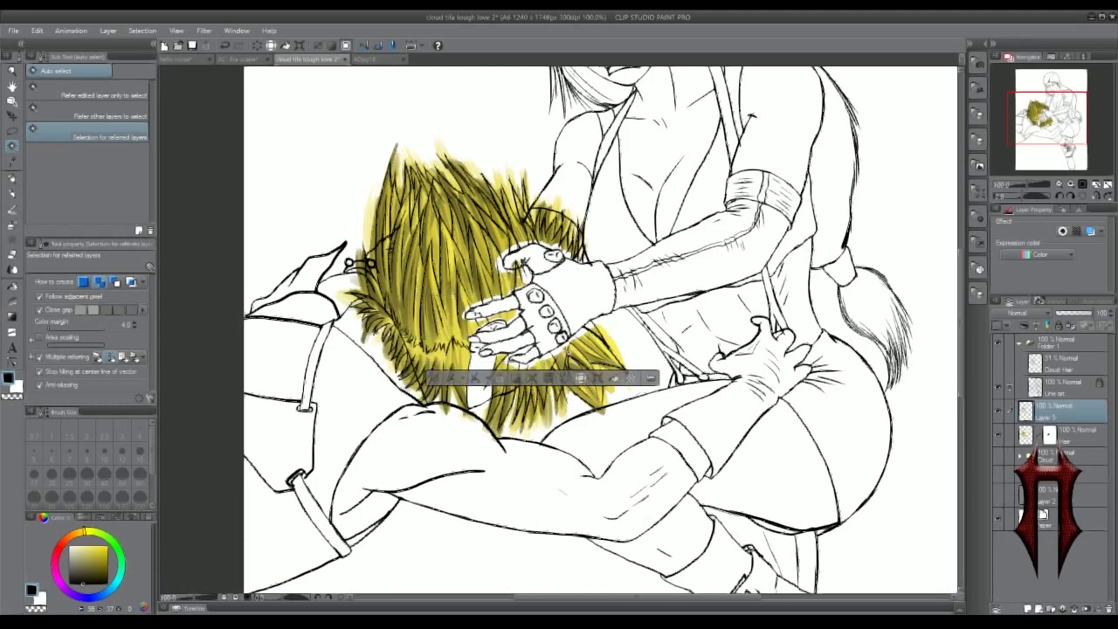
- Try to restore the hair colour around the hand by inverting the selection and painting on the Hair layer's mask
left_click(1053, 434)
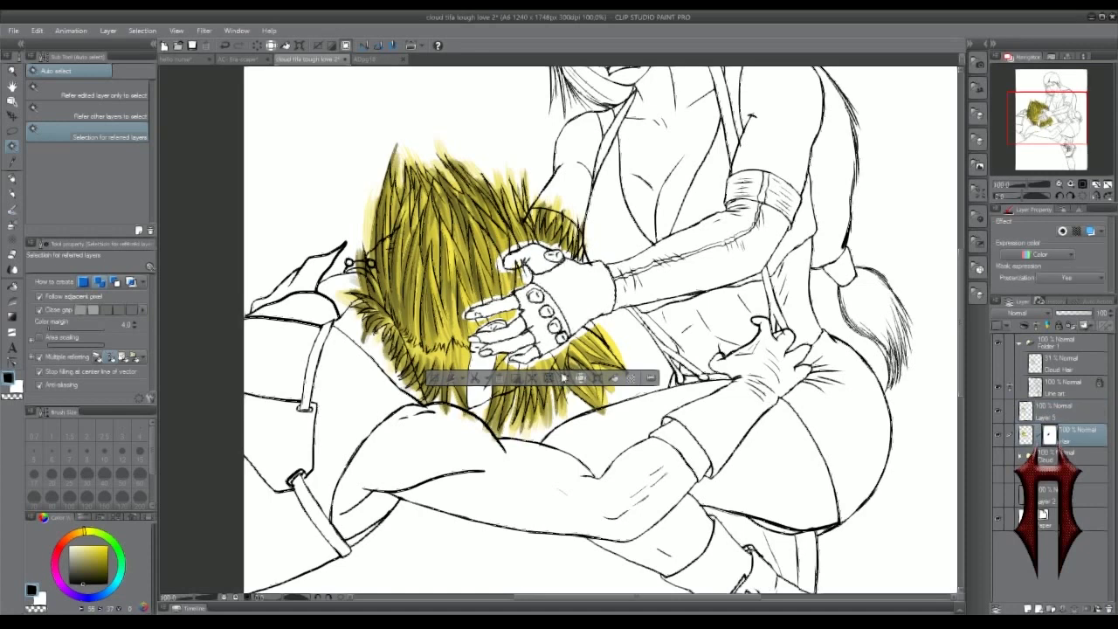
left_click(516, 380)
left_click(12, 179)
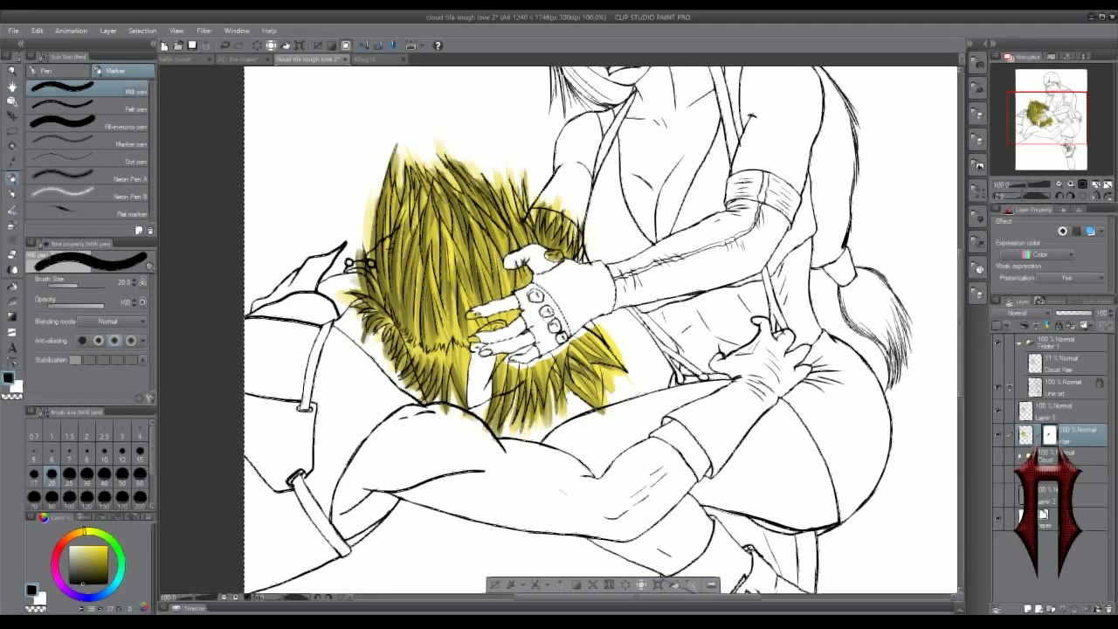
left_click_drag(510, 263, 556, 256)
- Auto-select the gloved hand's regions again with the Line art layer active
left_click(12, 147)
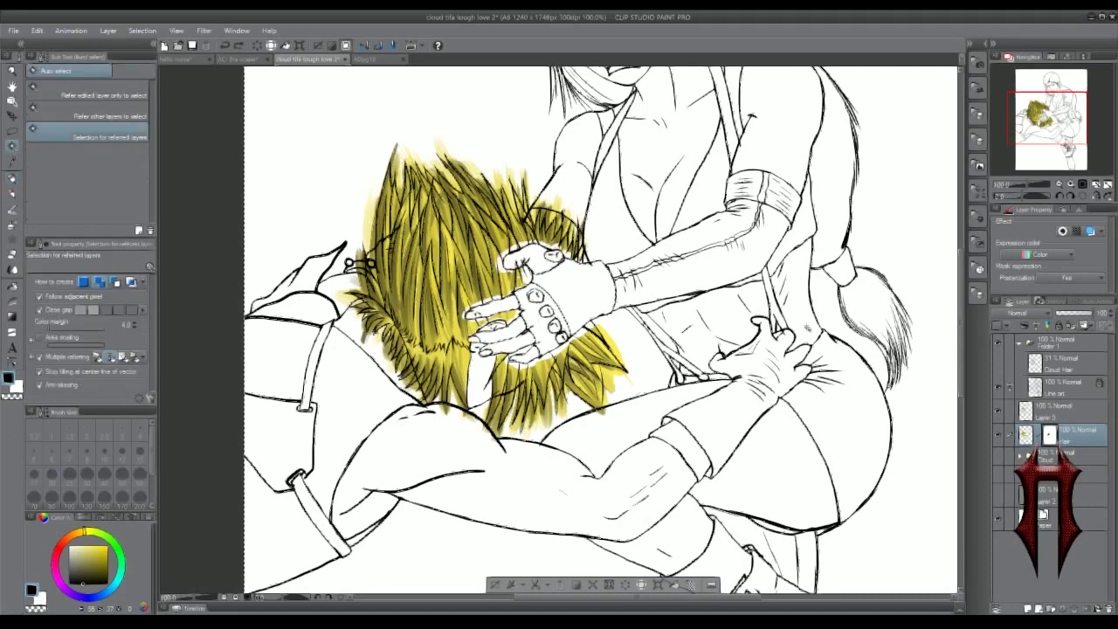
left_click(1067, 411)
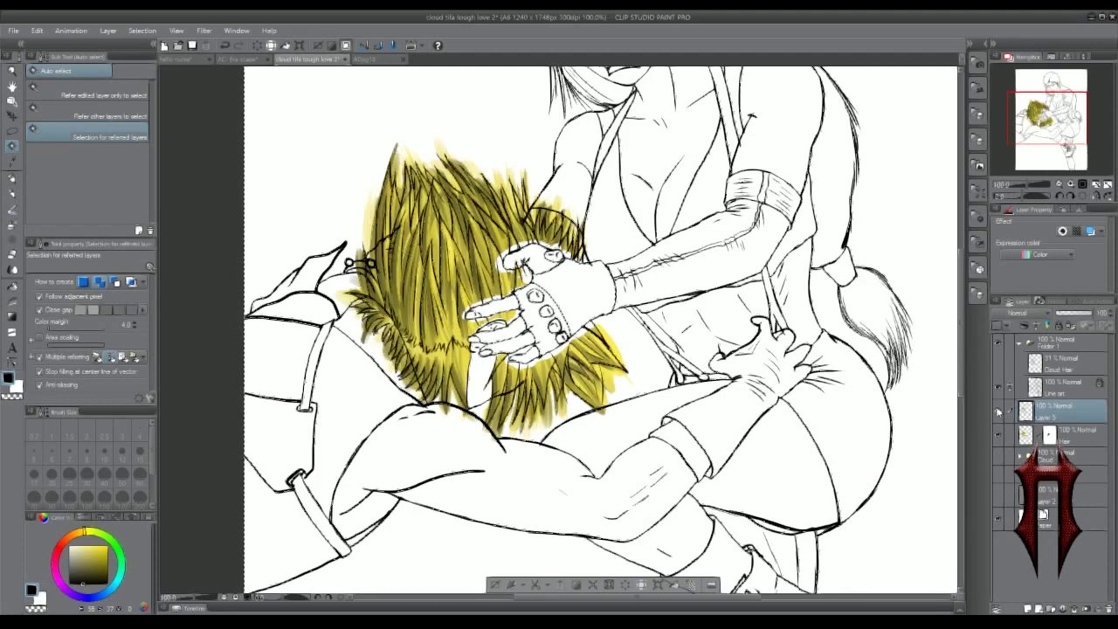
left_click(1040, 392)
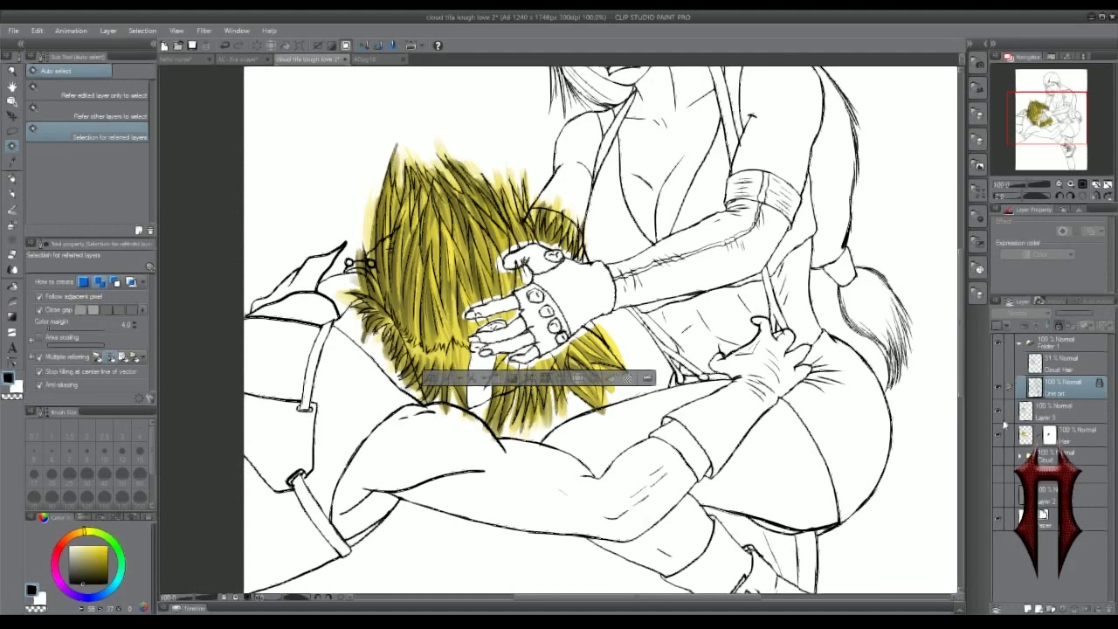
- Restore the hair colour around the hand on the Hair layer's mask using the inverted selection, deselect and touch up the thumb
left_click(1006, 428)
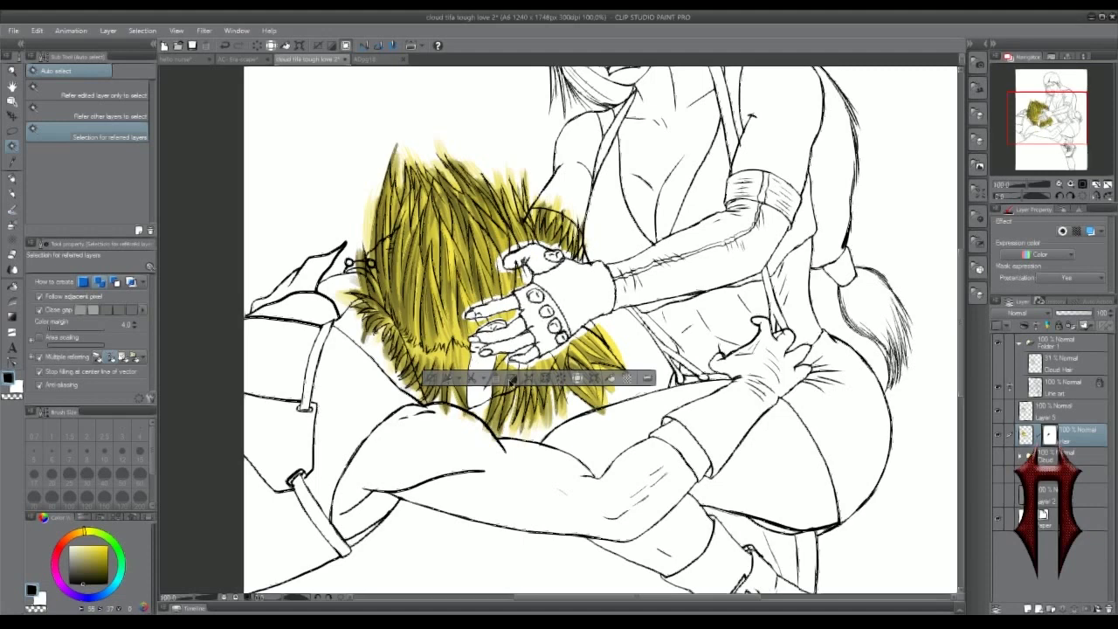
key("p")
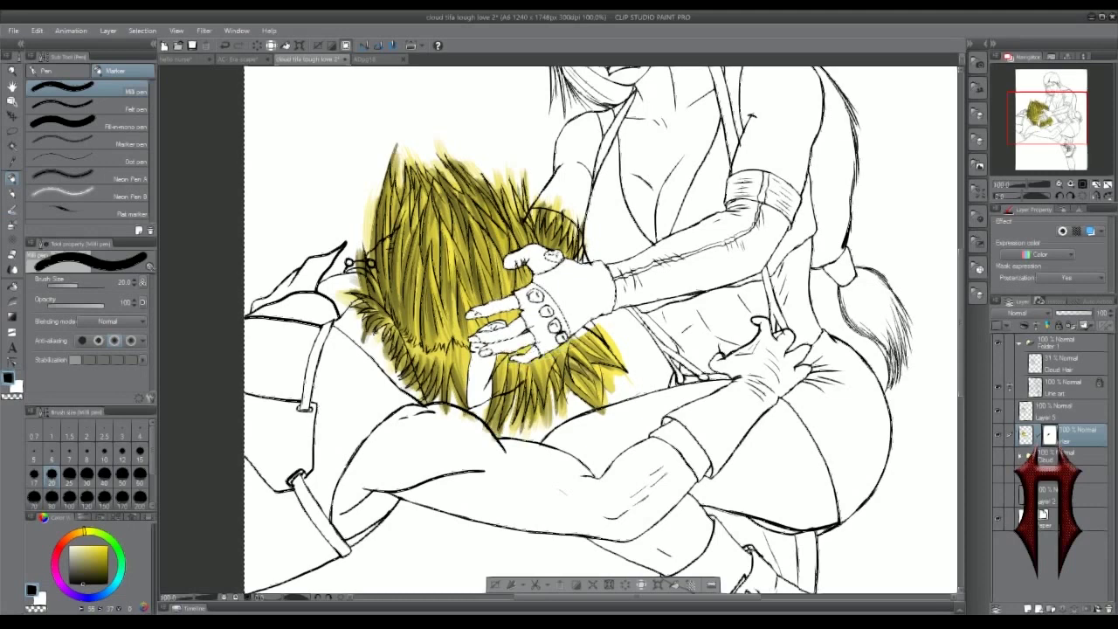
left_click_drag(521, 318, 527, 334)
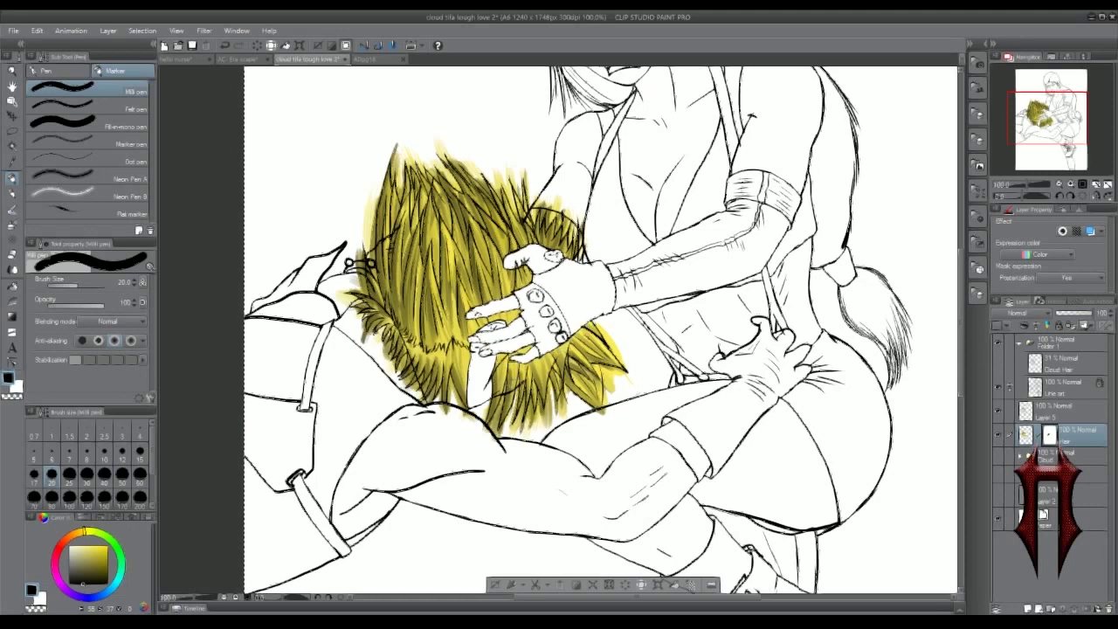
key("ctrl+d")
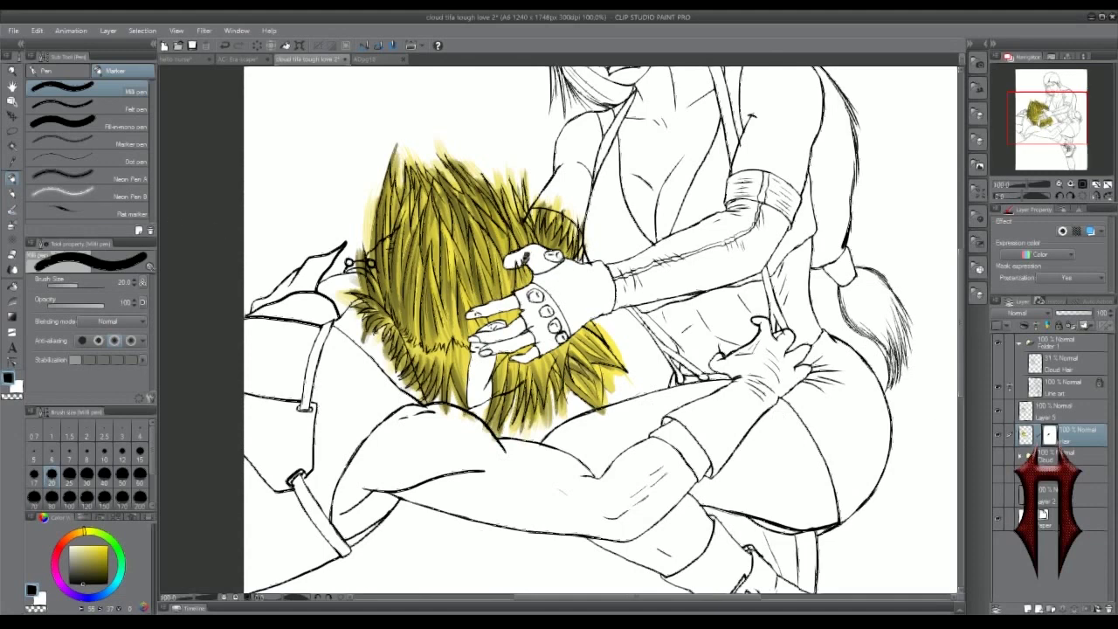
left_click(519, 322)
- Auto-select the background around the hair, fill it on the Hair layer's mask to trim the overspill, and show the hidden colour layers
left_click(1012, 410)
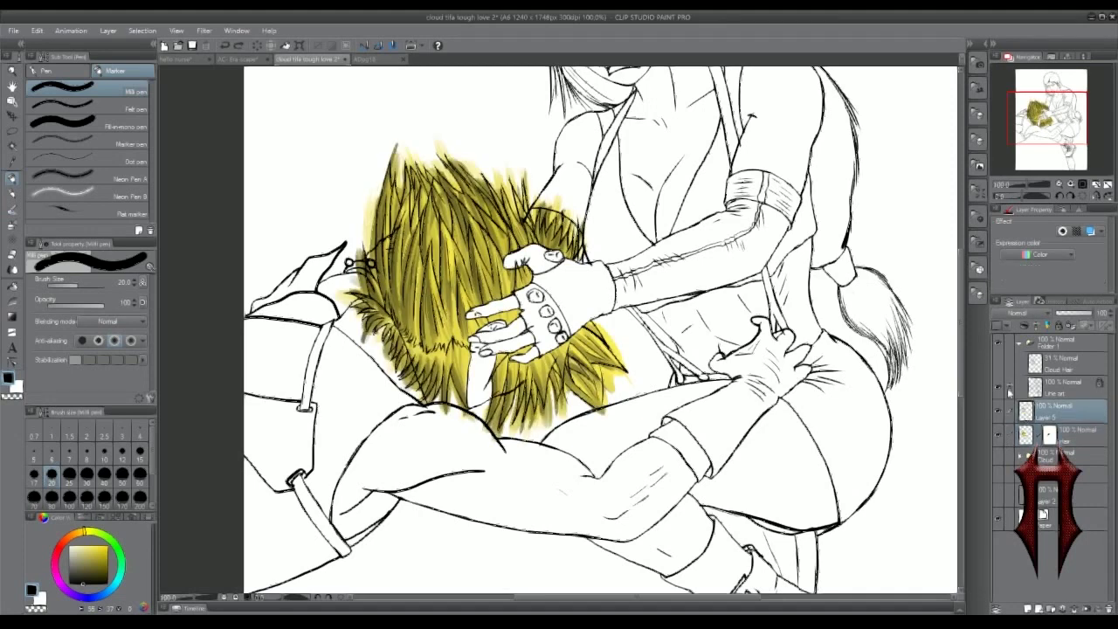
left_click(11, 146)
left_click(284, 152)
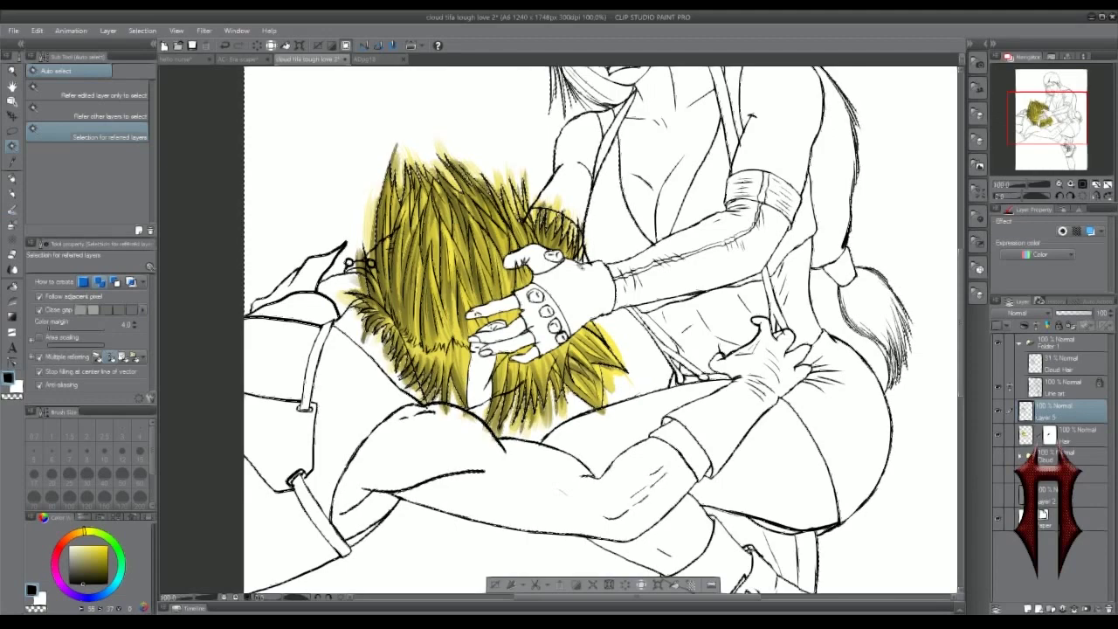
left_click(1050, 435)
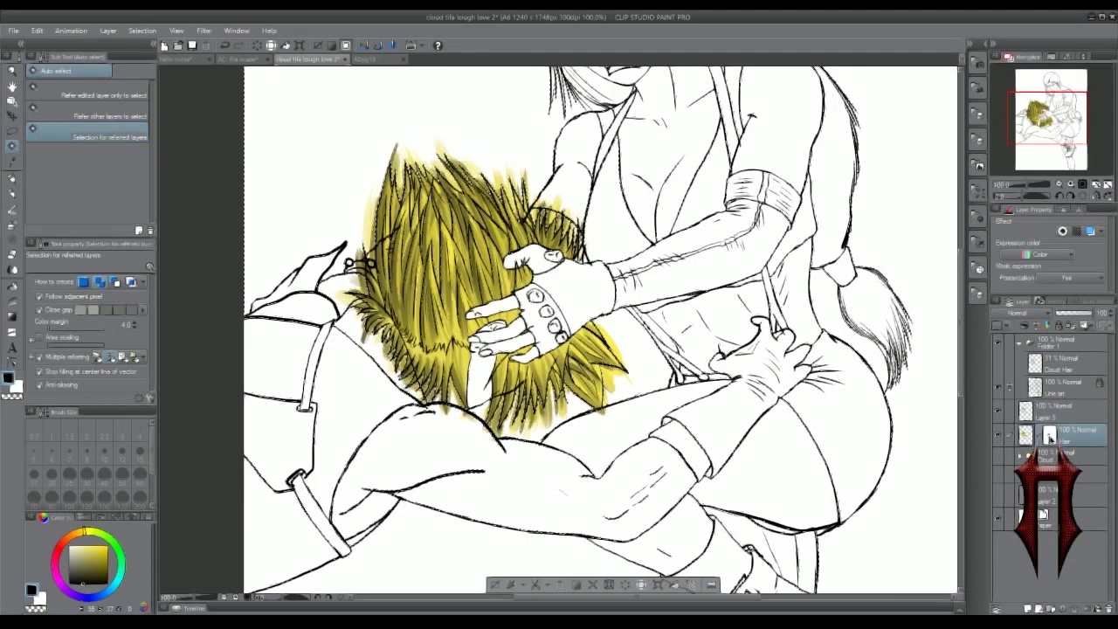
left_click(625, 587)
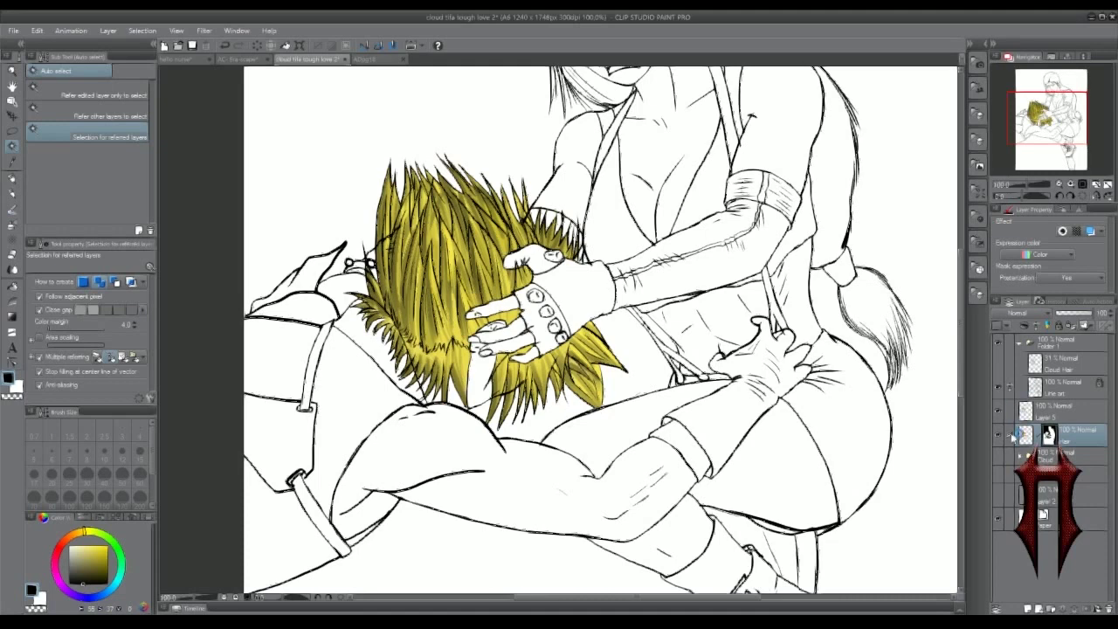
left_click_drag(997, 455, 998, 495)
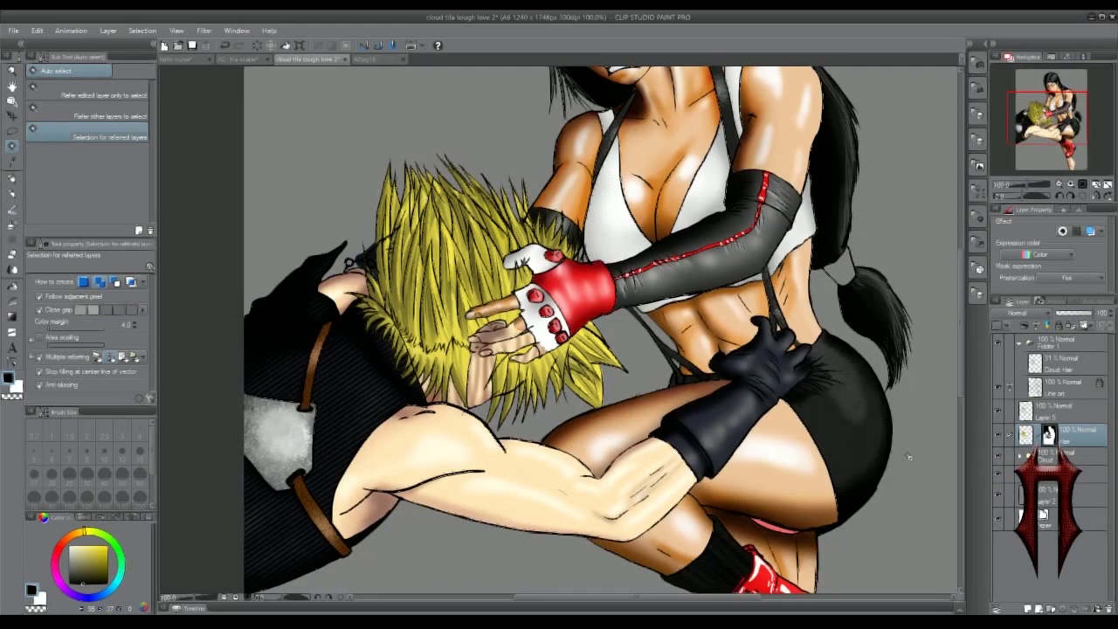
- On the Cloud Skin layer, paint the face beside the gloved hand with the arm's sampled skin colour using Dense watercolor at size 30
left_click(1027, 456)
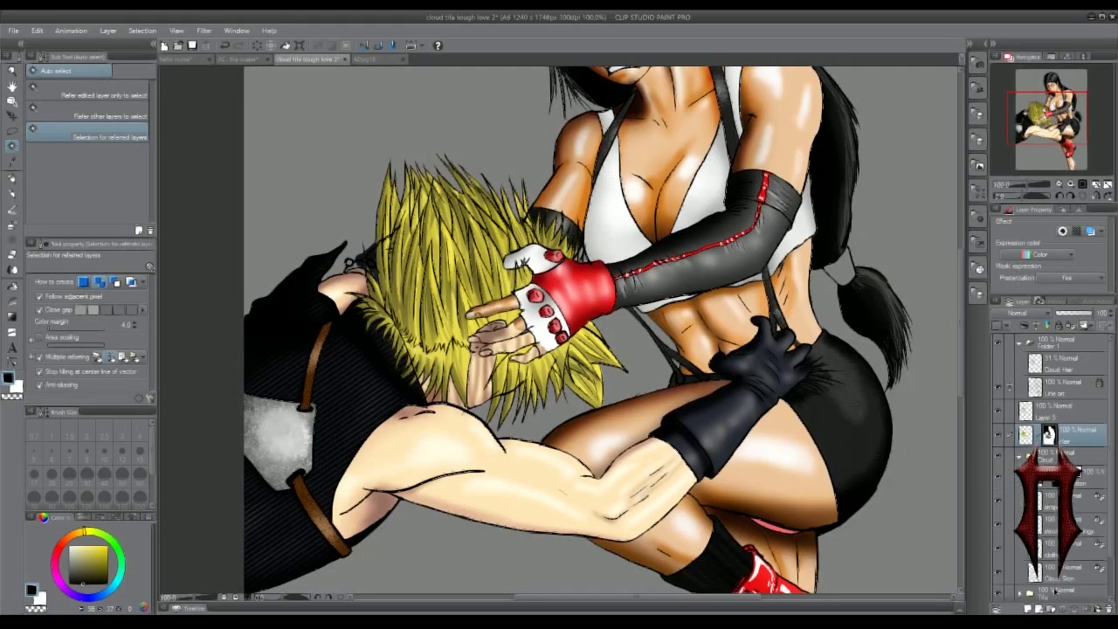
left_click(1059, 570)
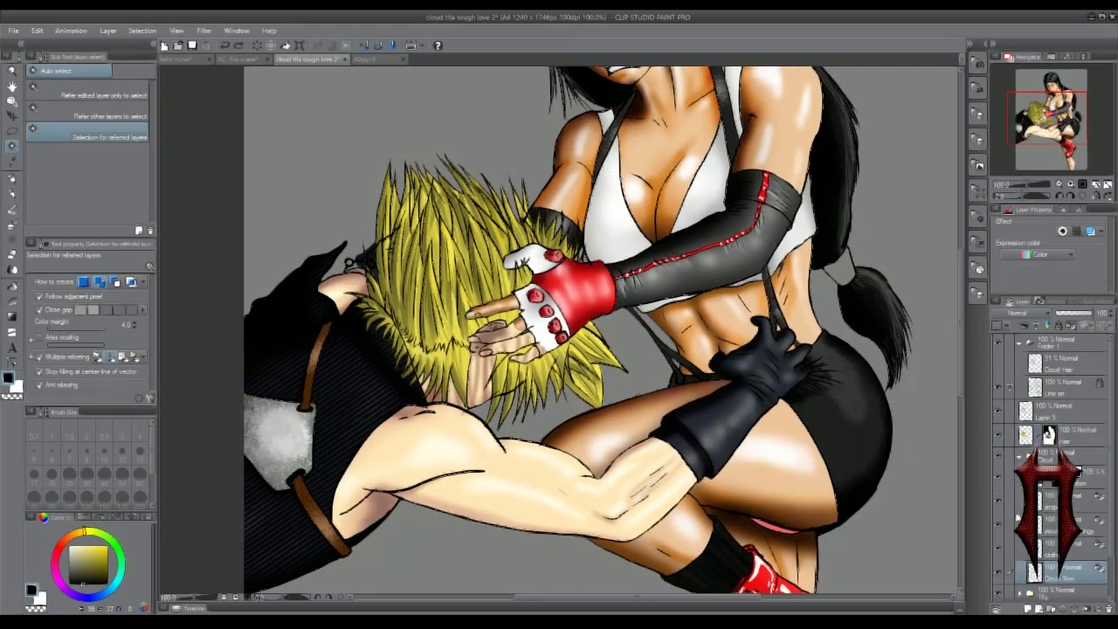
left_click(11, 208)
left_click(104, 454)
left_click(121, 454)
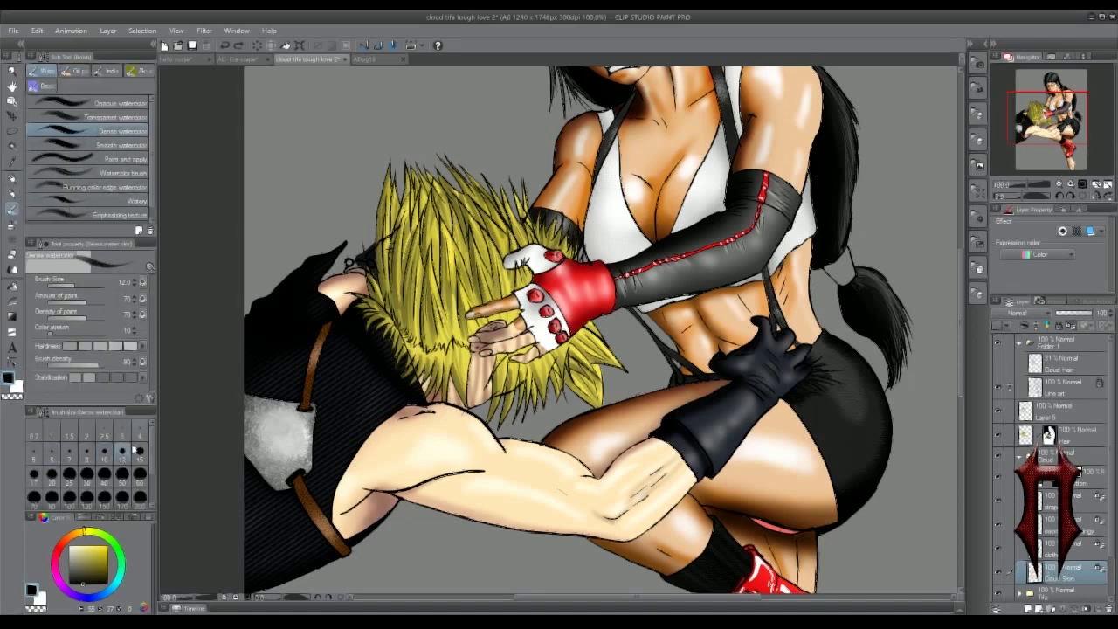
left_click(84, 478)
left_click(531, 468, "alt")
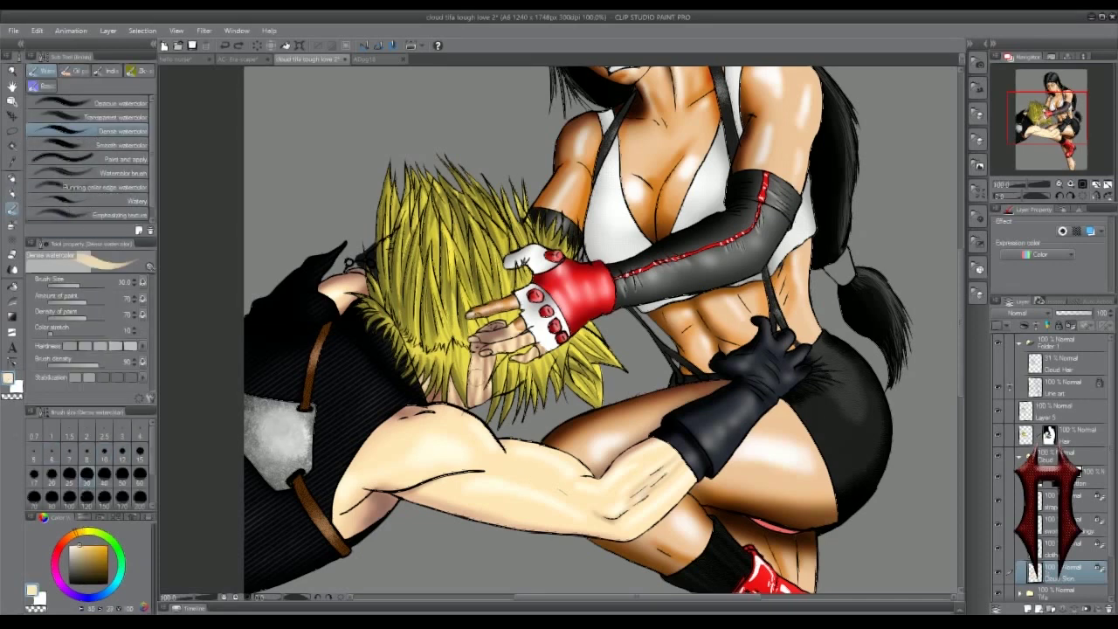
mouse_move(476, 392)
left_mouse_down()
mouse_move(482, 402)
mouse_move(480, 336)
mouse_move(489, 346)
mouse_move(478, 388)
mouse_move(486, 349)
left_mouse_up()
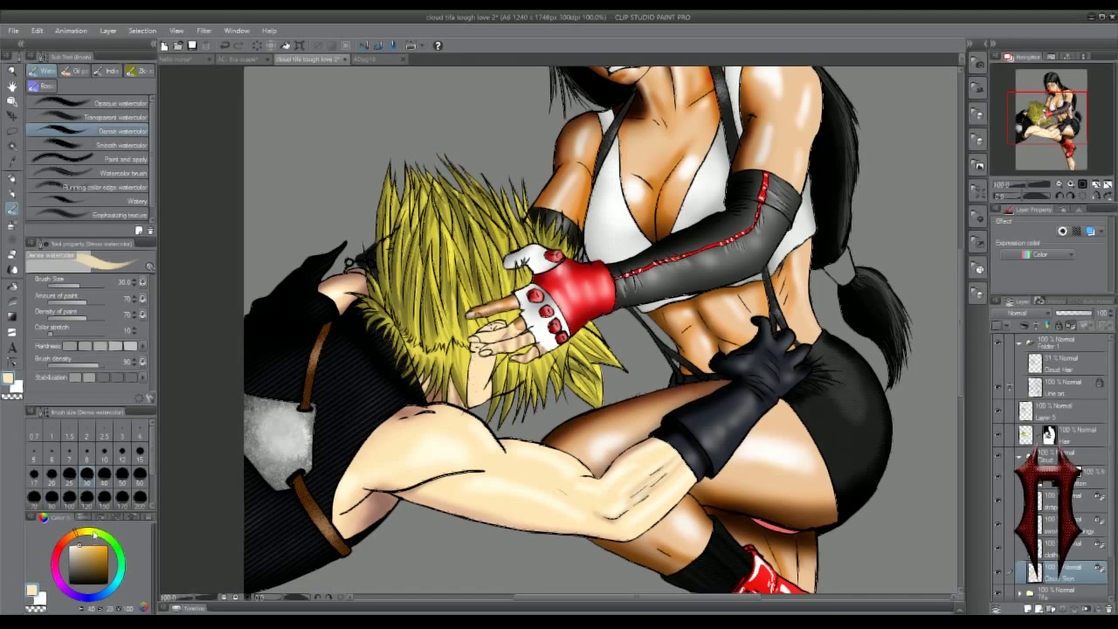
- Shade the face under the gloved fingers with a tan tone from the Skin color set
left_click(101, 518)
left_click(98, 529)
left_click(69, 495)
left_click(109, 541)
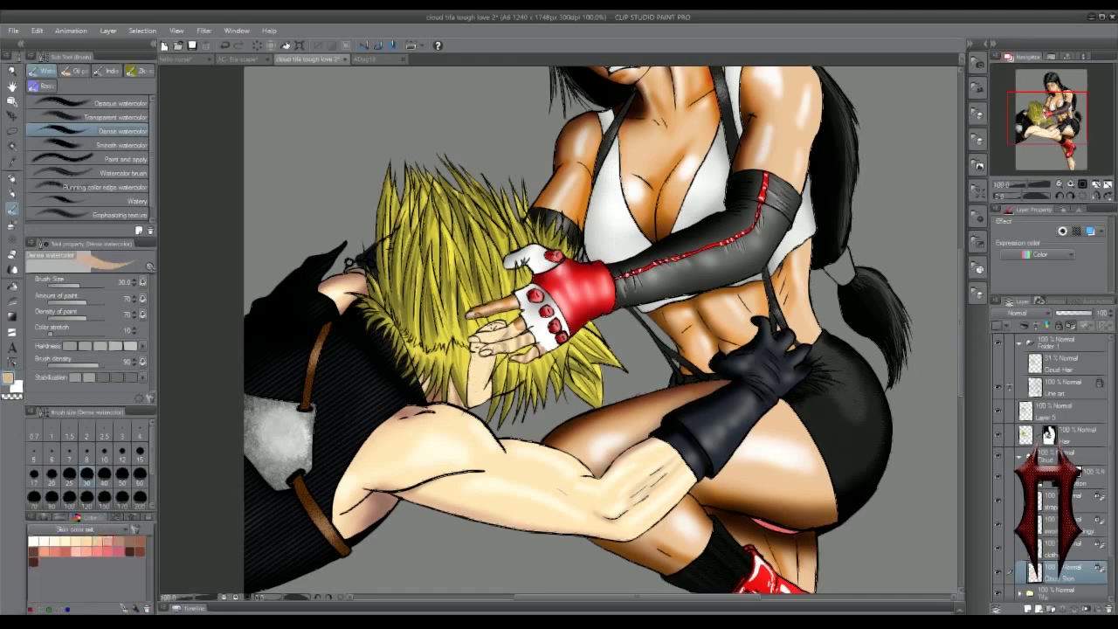
left_click_drag(502, 326, 476, 345)
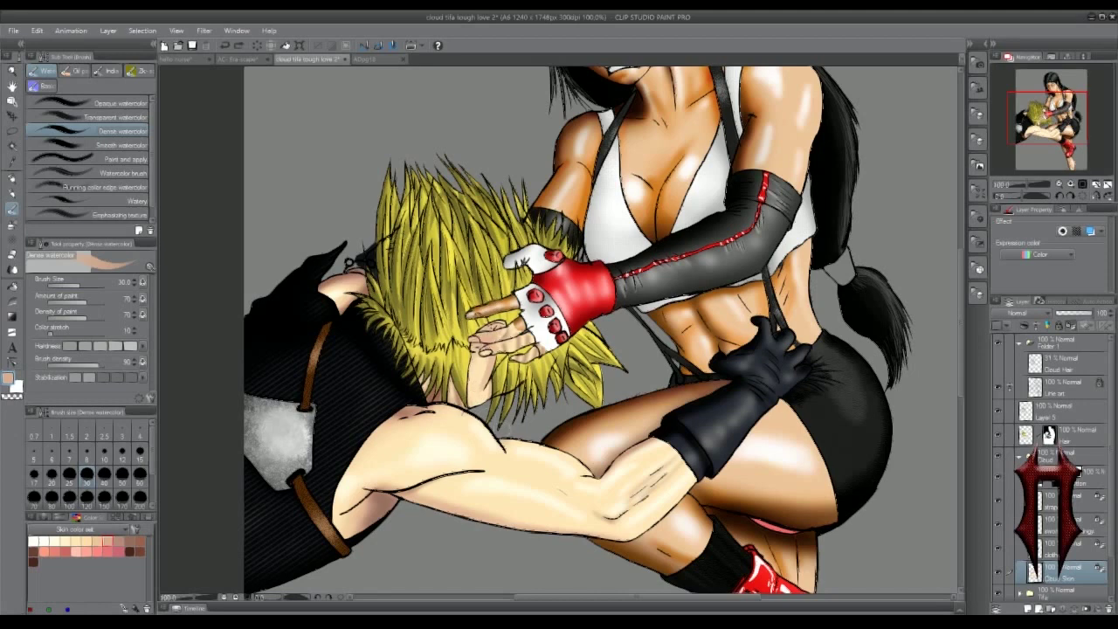
- Refine the face shading with lighter peach and darker skin tones, reducing the Dense watercolor brush to size 20
left_click(88, 541)
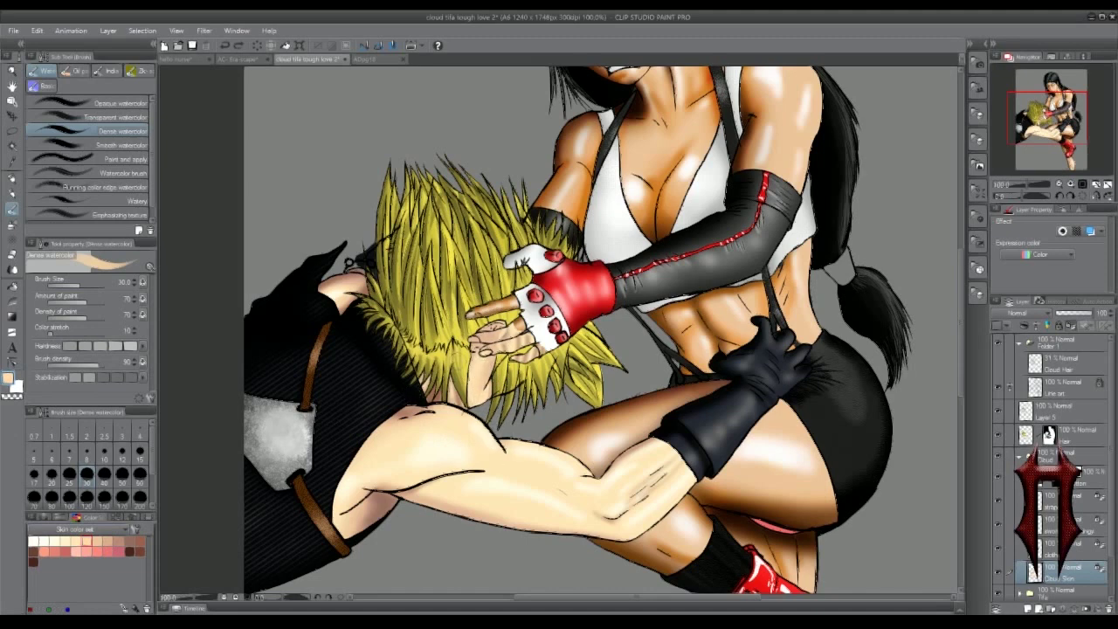
left_click_drag(476, 407, 482, 396)
left_click(51, 473)
left_click(107, 551)
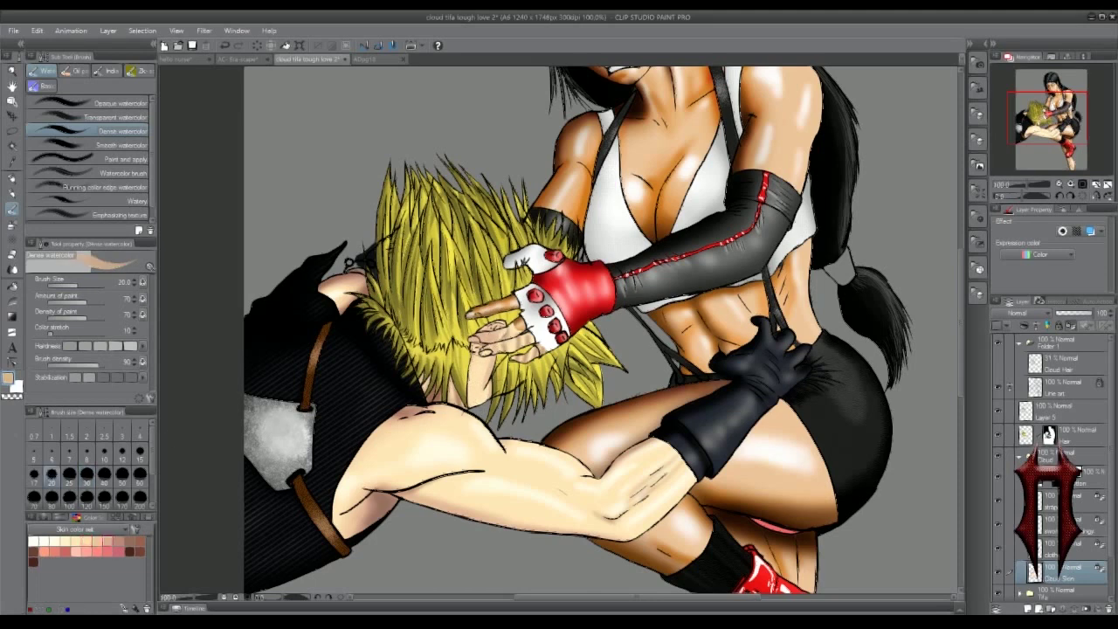
left_click(119, 542)
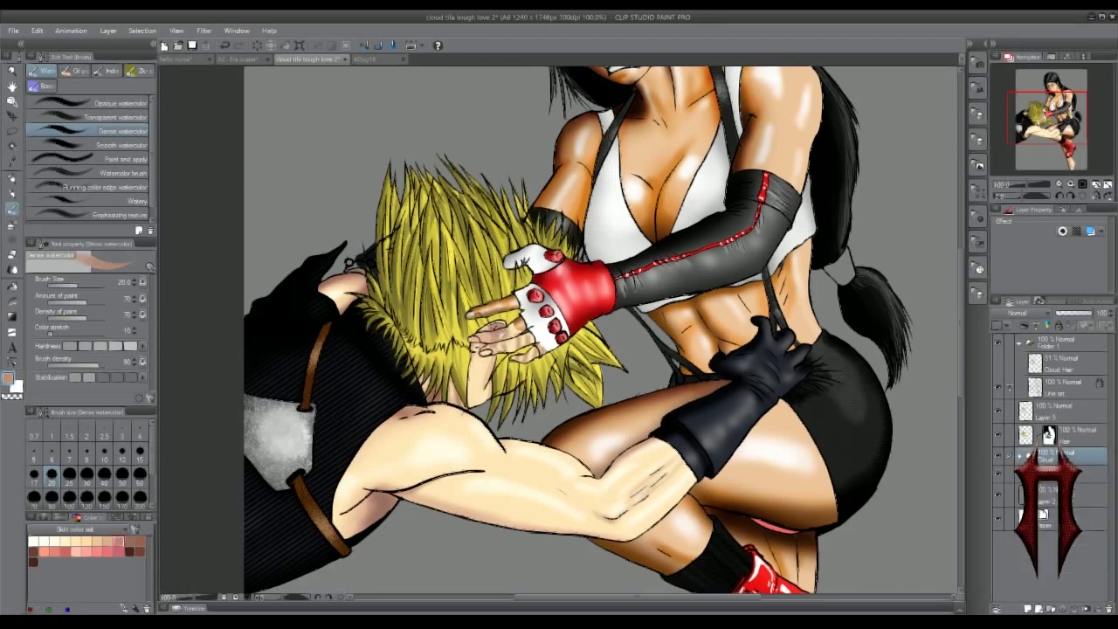
- Toggle the colour folders to check their overlap and try placing the Cloud folder below the Tifa folder
left_click(998, 474)
left_click(999, 474)
left_click(998, 456)
left_click(998, 457)
left_click(998, 457)
left_click(998, 457)
left_click_drag(1048, 454, 1051, 483)
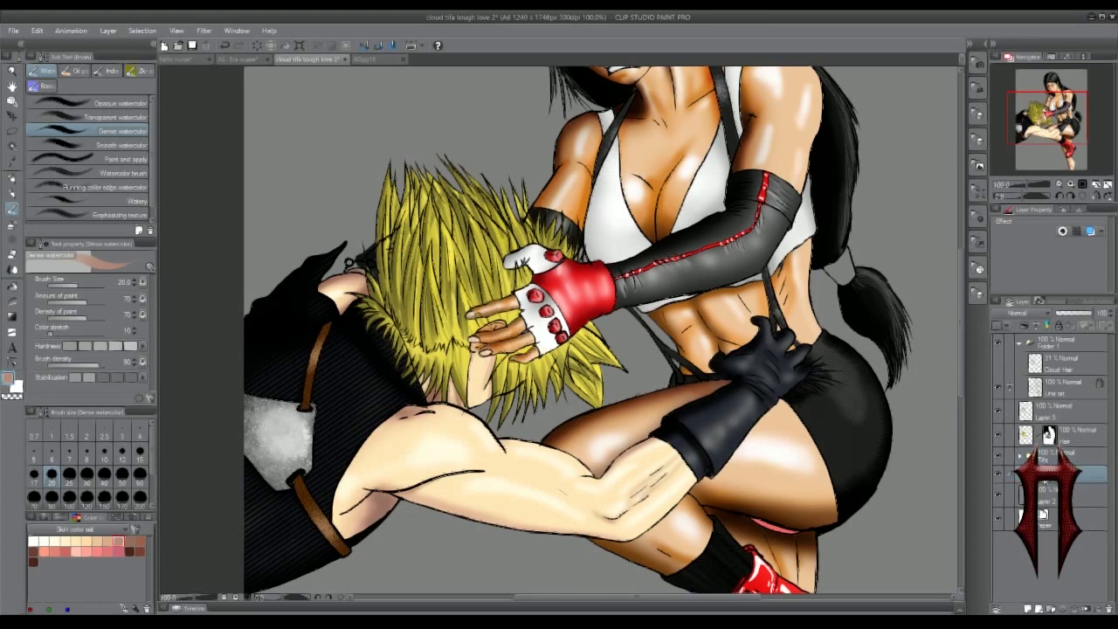
left_click_drag(1013, 442, 1010, 443)
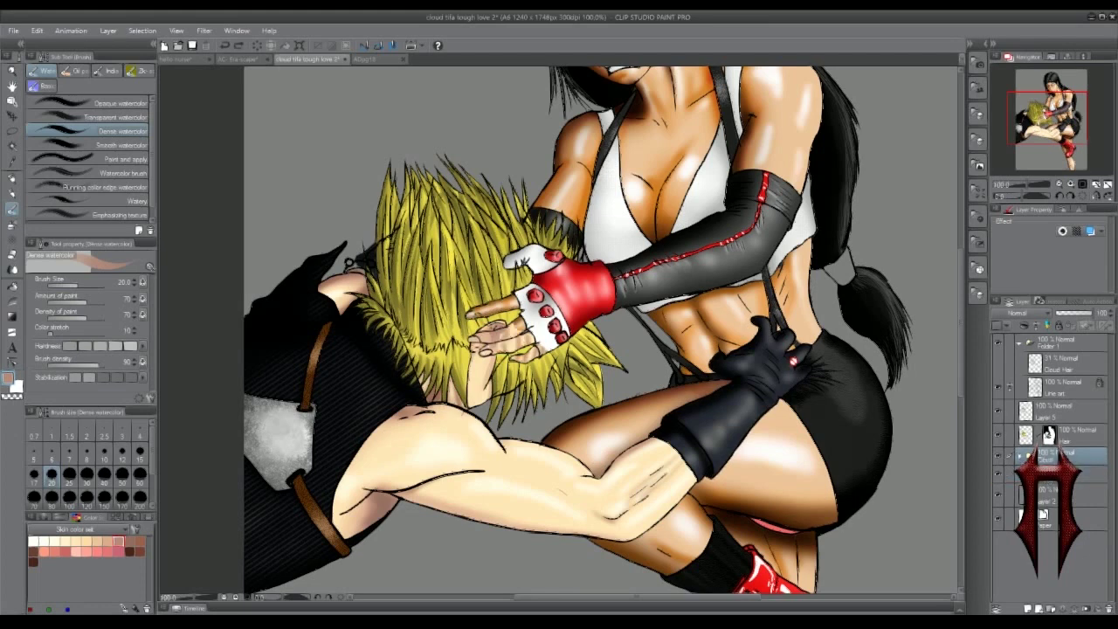
- Auto-select the gloved hand's fingers from the Line art layer, delete the overlapping colour on the Cloud Skin layer and deselect
left_click(1043, 391)
left_click(12, 146)
left_click(515, 333)
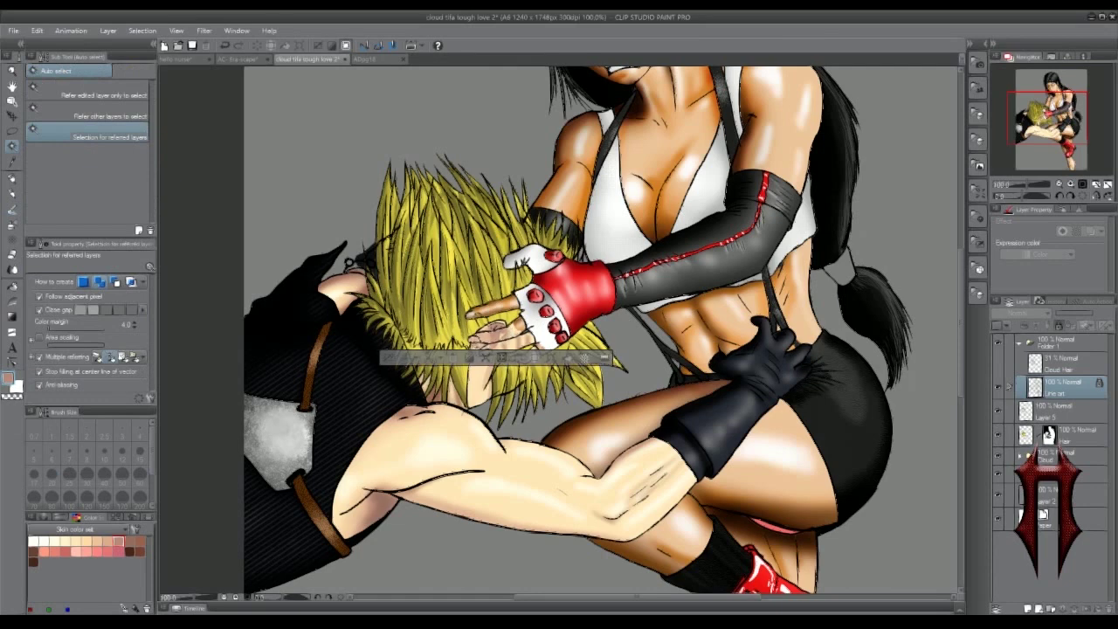
left_click(485, 338)
left_click(525, 352)
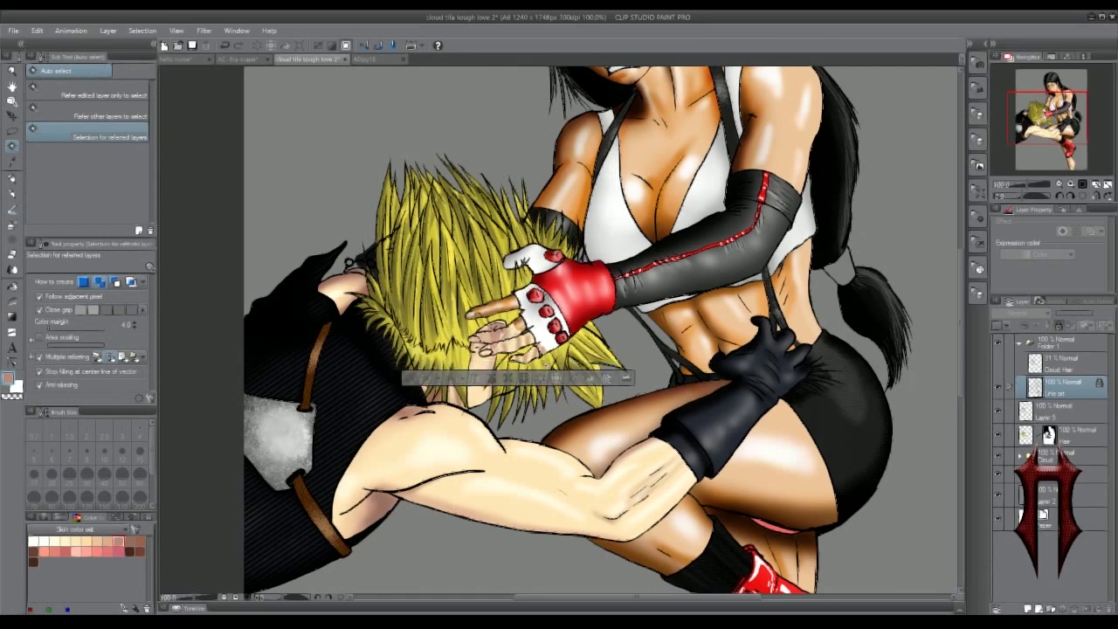
left_click(1019, 456)
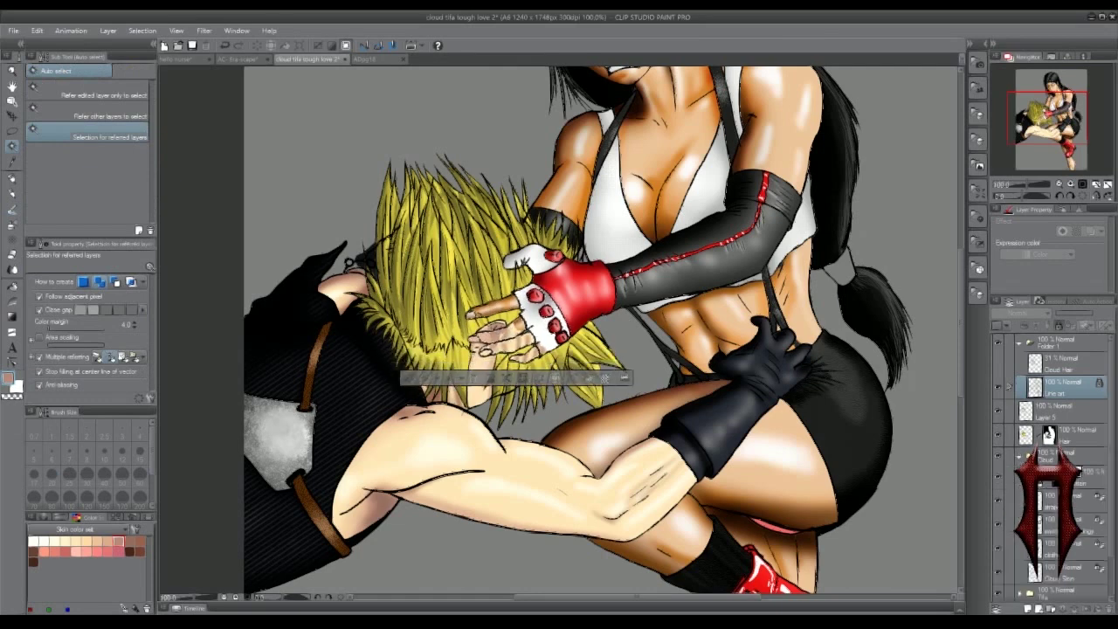
left_click(1058, 573)
key("Delete")
key("ctrl+d")
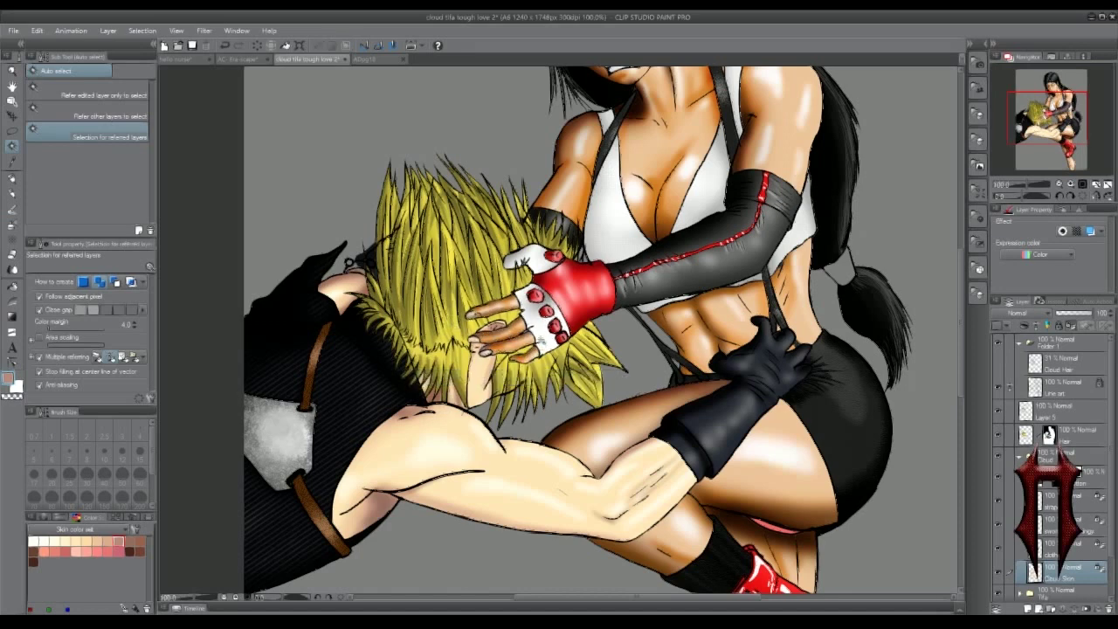
- Try painting around the gloved hand on the Hair layer's mask with a dark olive Dense watercolor brush, and undo it
left_click_drag(904, 271, 893, 189)
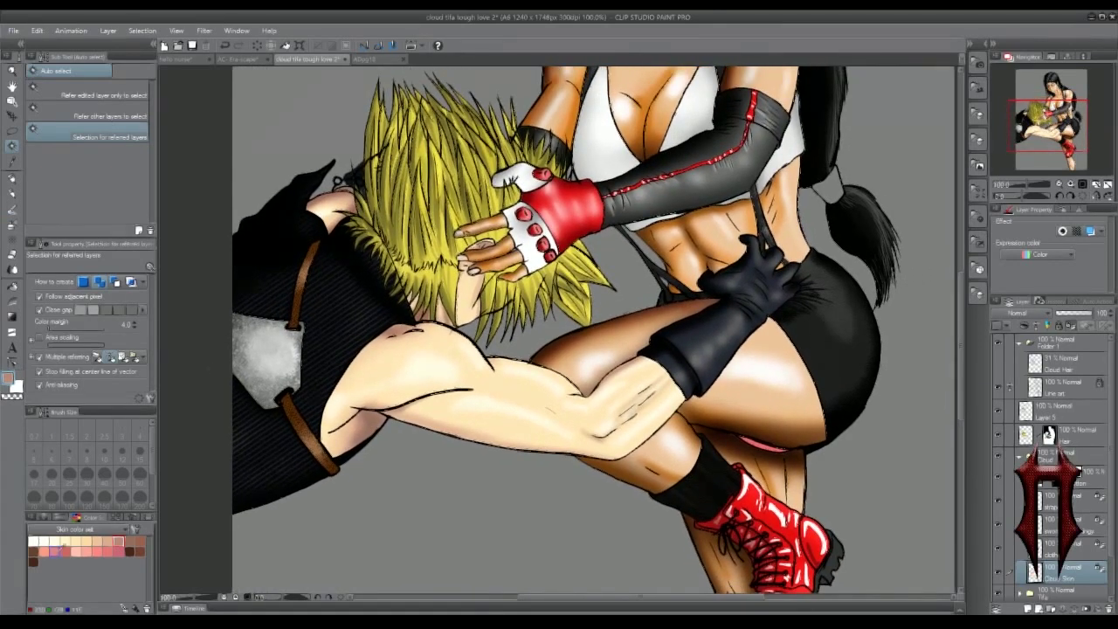
left_click(44, 517)
left_click_drag(78, 572, 84, 571)
left_click(87, 532)
left_click(87, 570)
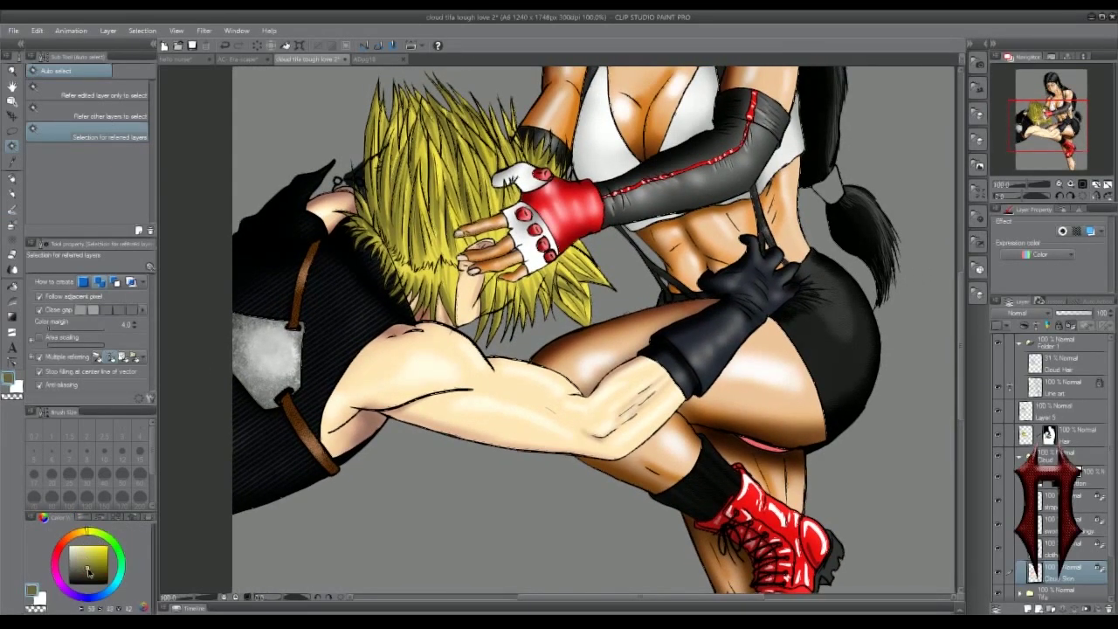
left_click(12, 211)
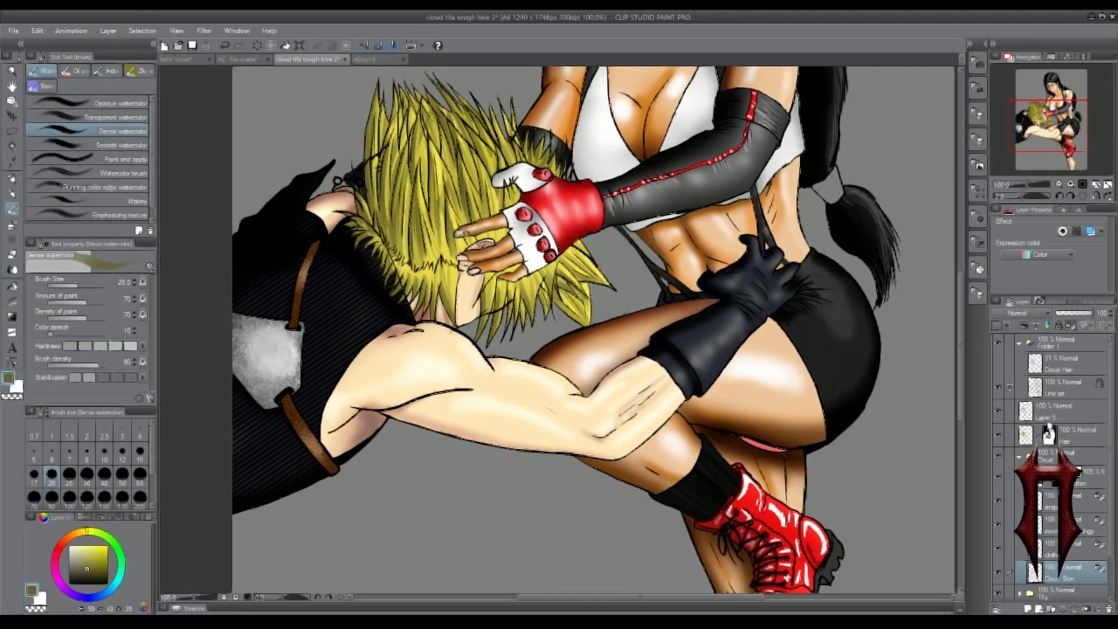
left_click(1048, 431)
left_click_drag(468, 235, 502, 225)
key("ctrl+z")
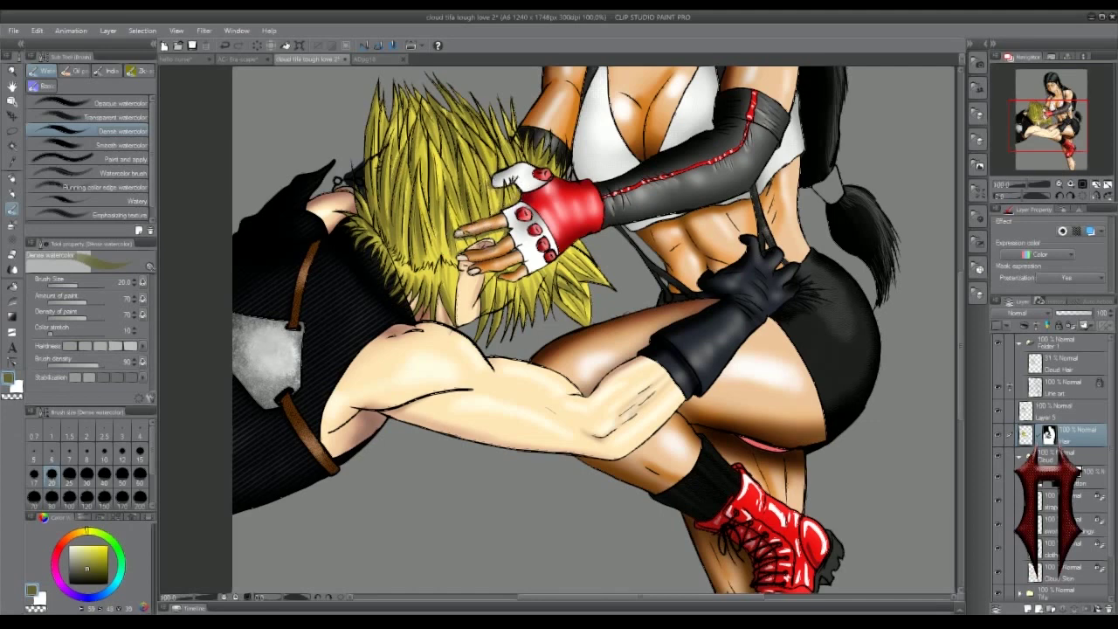
- Paint a dark brown shadow on the thigh along the man's forearm on the Tifa folder's skin layer, using Dense watercolor at size 20
left_click(1024, 457)
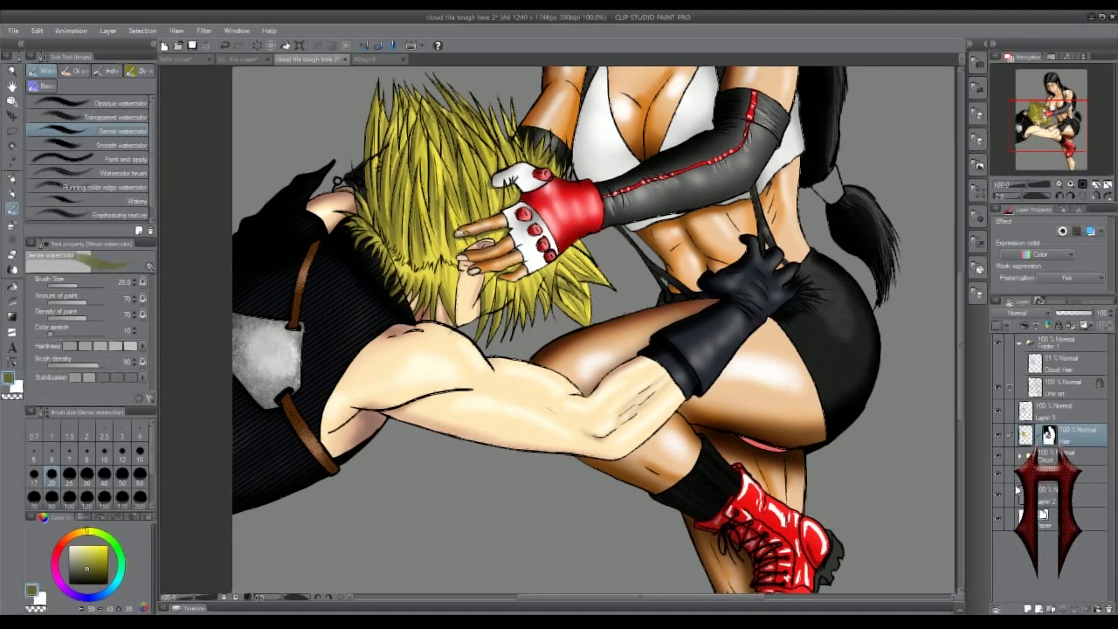
left_click(1018, 490)
scroll(1048, 454, "down", 3)
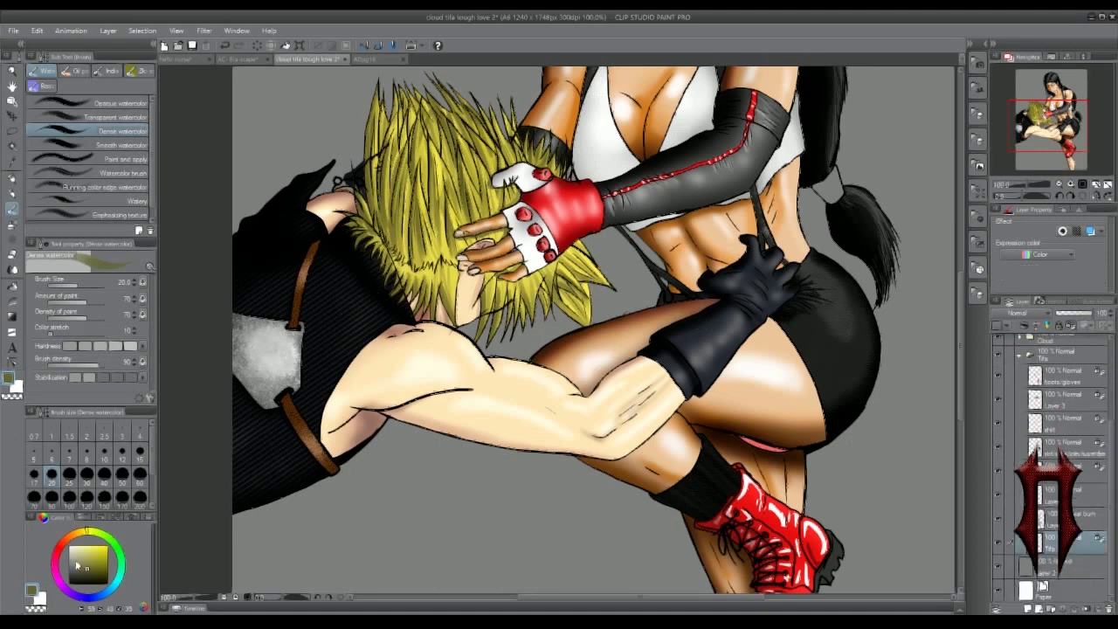
left_click(77, 533)
left_click_drag(573, 397, 730, 297)
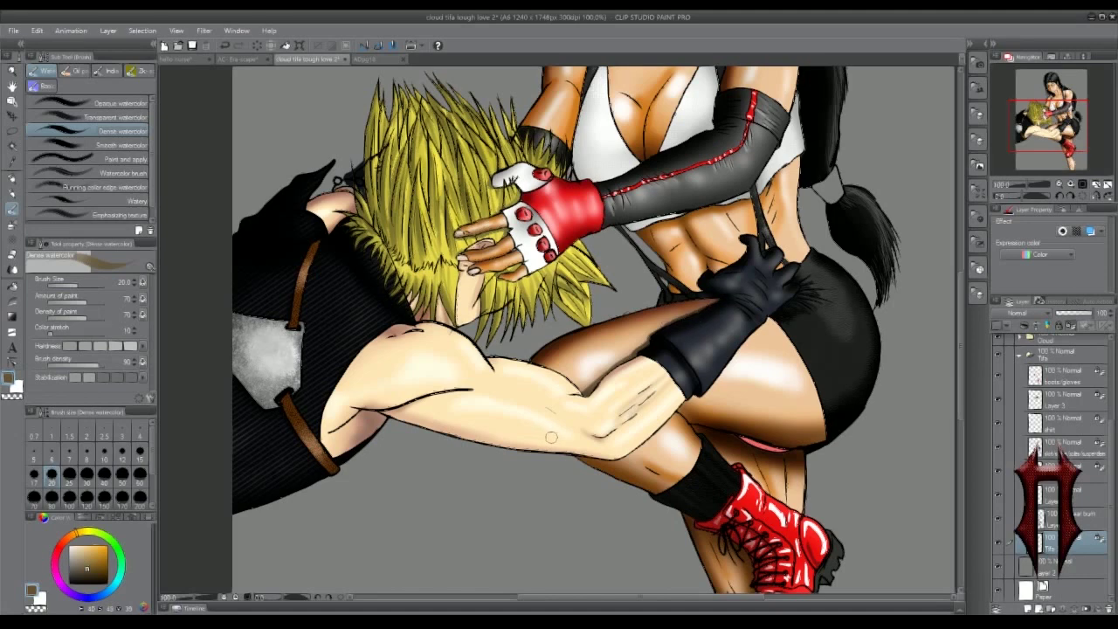
key("ctrl+z")
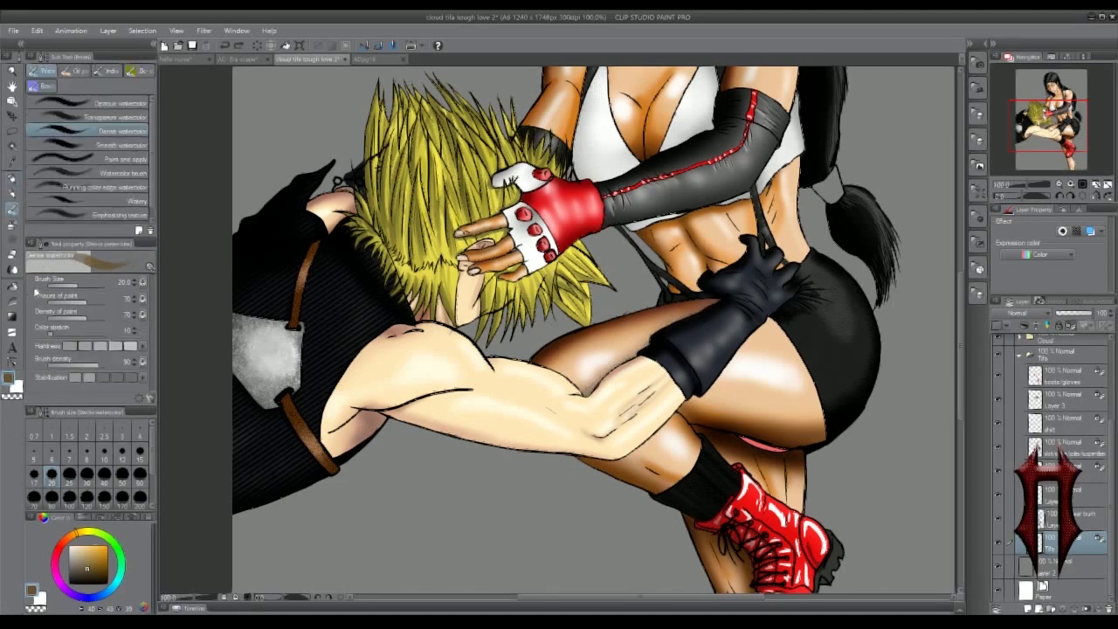
left_click(18, 229)
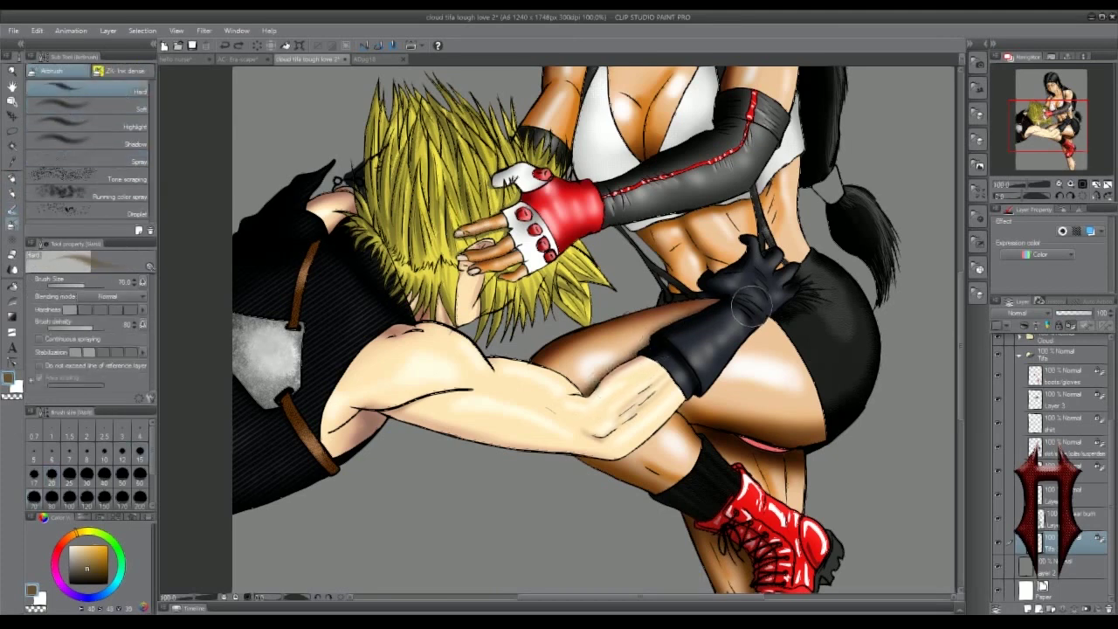
left_click(12, 211)
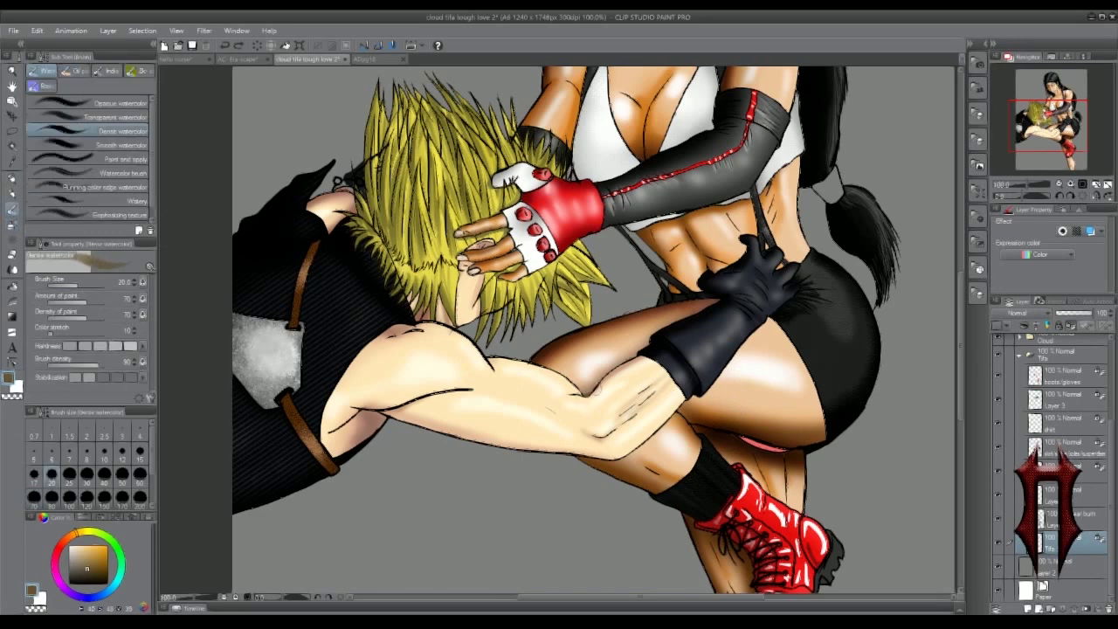
left_click_drag(596, 390, 710, 307)
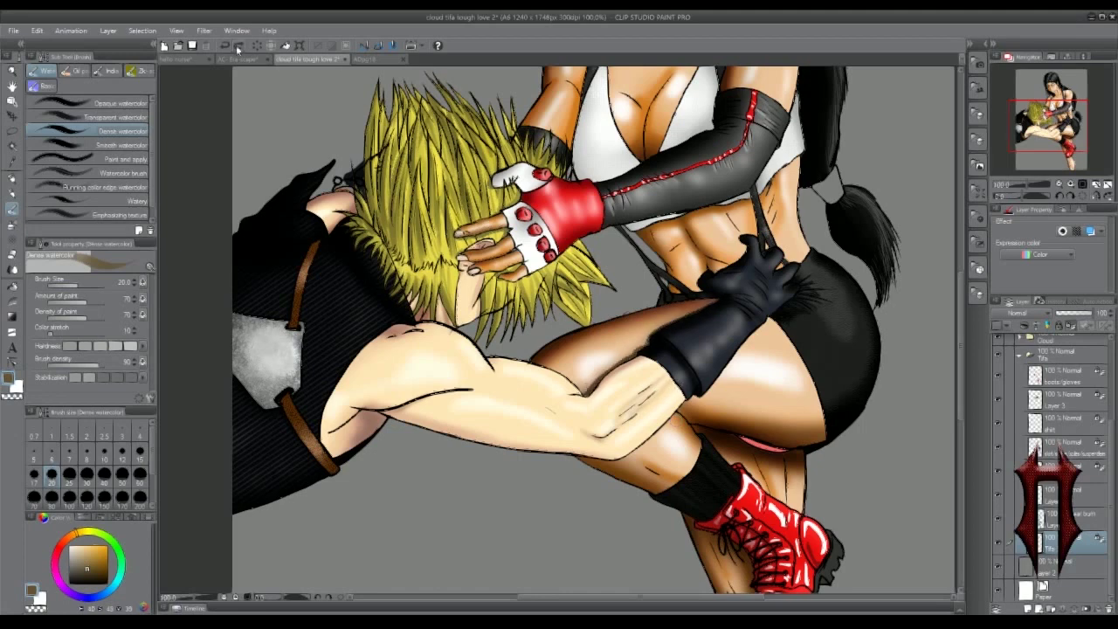
- Try softening the thigh shadow with the Smooth watercolor brush, undo the stroke and set the brush size to 30
left_click(96, 145)
left_click_drag(593, 384, 627, 357)
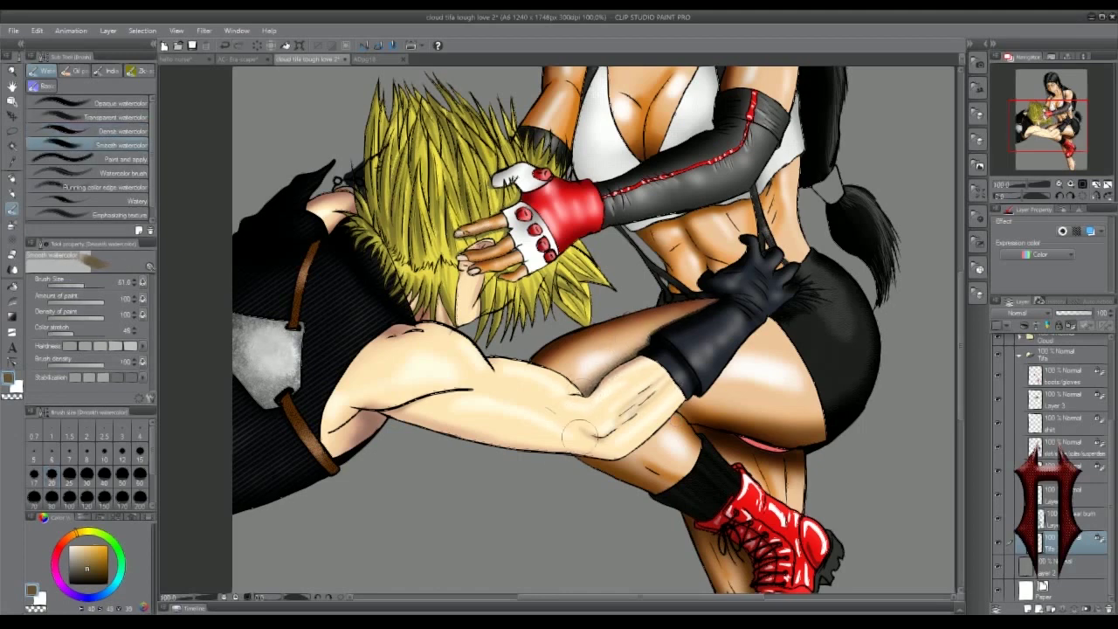
key("ctrl+z")
left_click(86, 474)
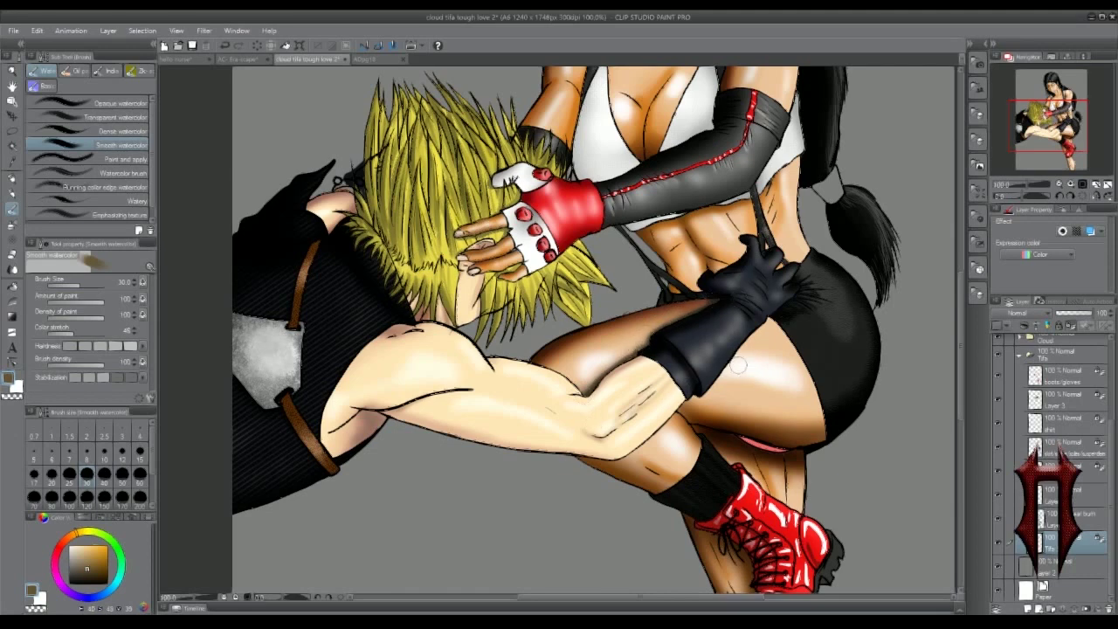
- Switch between the watercolor brushes and settle on the Paint and apply brush for the skin layer
left_click(106, 132)
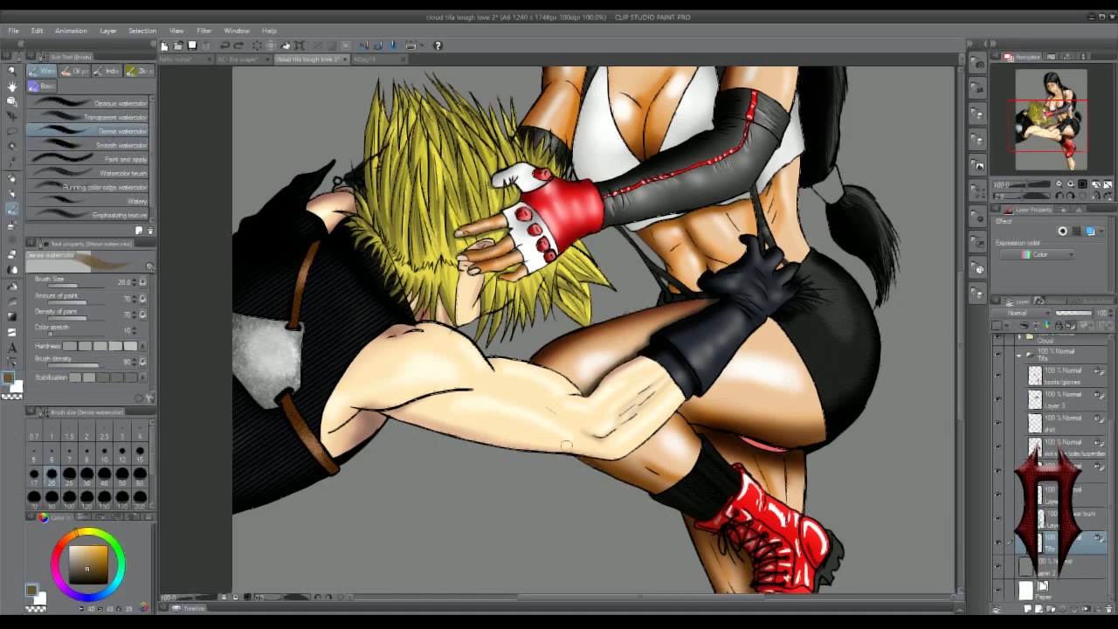
key("period")
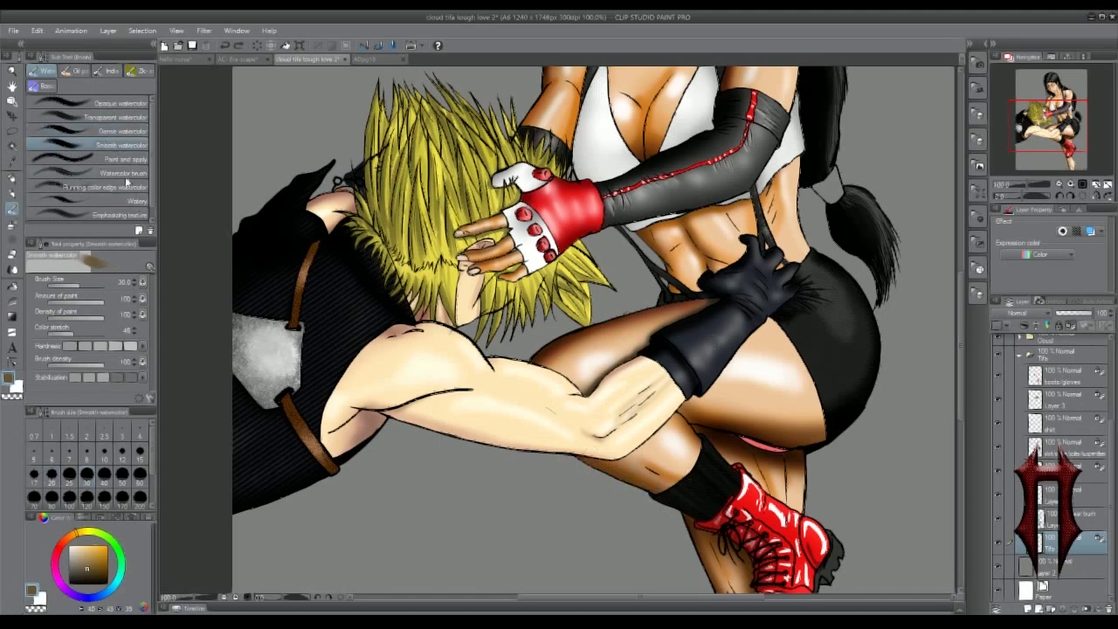
key("period")
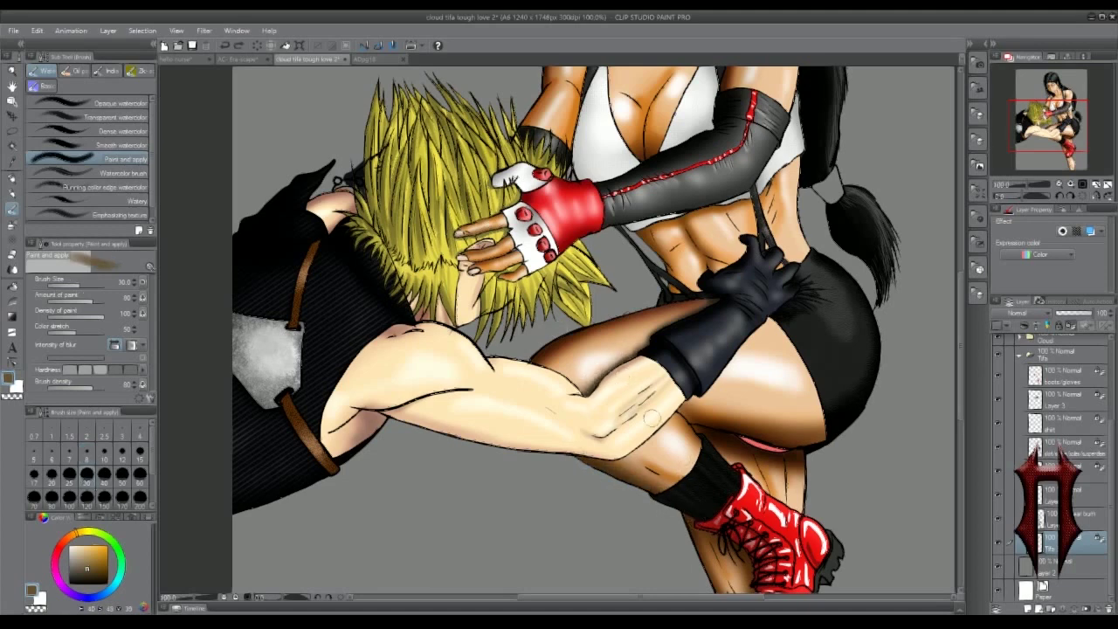
mouse_move(1043, 102)
left_mouse_down()
mouse_move(1055, 151)
mouse_move(1051, 104)
mouse_move(1036, 104)
left_mouse_up()
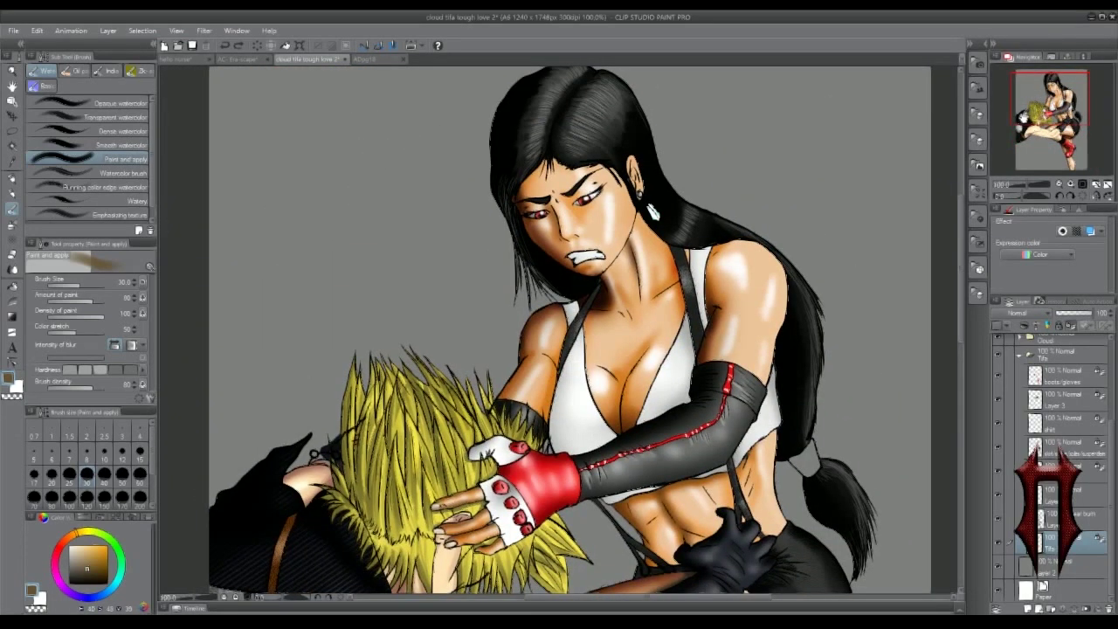